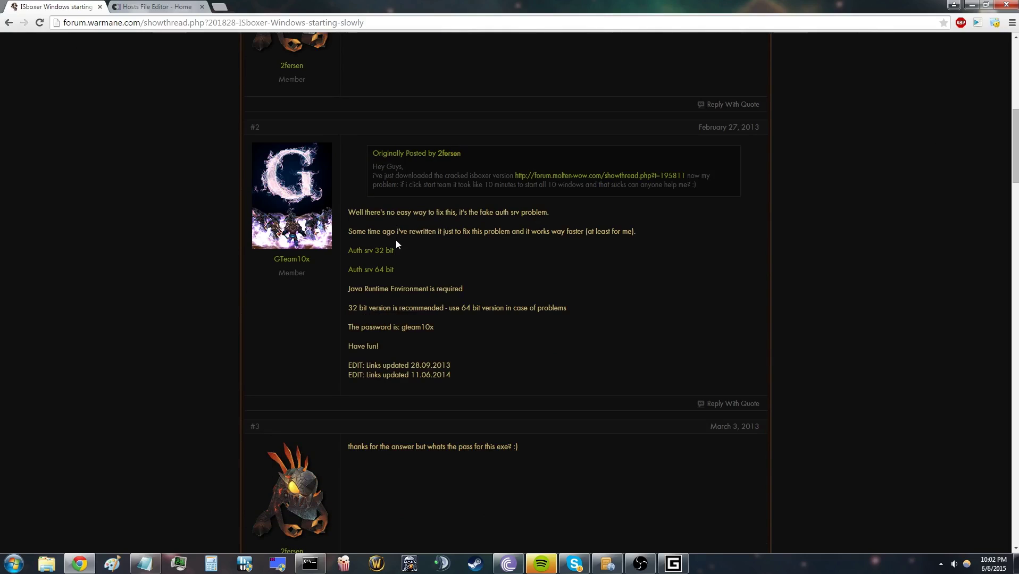
Step: Find the Auth srv 32 bit link, then the isBoxer111 file in the ISBoxer thread on forum page 2
{"action": "left_click_drag", "start_coordinate": [348, 251], "coordinate": [399, 248]}
{"action": "left_click", "coordinate": [396, 249]}
{"action": "key", "text": "alt+Left"}
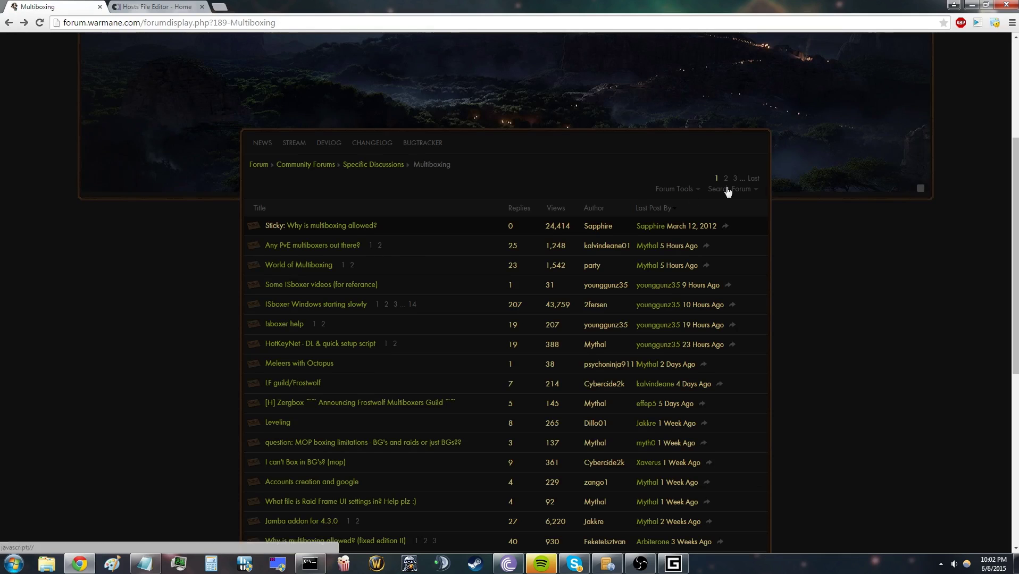
{"action": "left_click", "coordinate": [725, 180]}
{"action": "scroll", "coordinate": [319, 441], "scroll_direction": "down", "scroll_amount": 3}
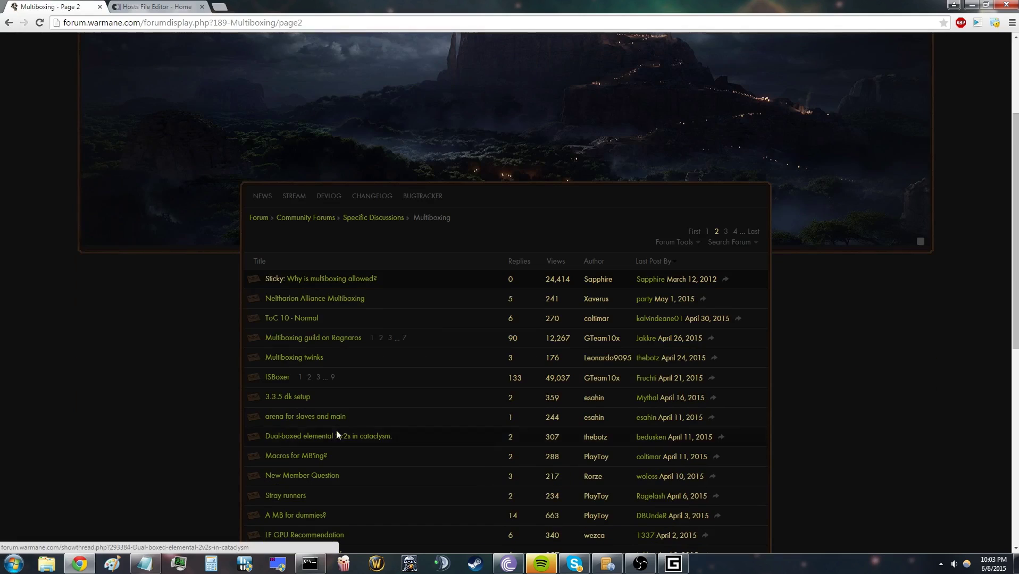
{"action": "left_click", "coordinate": [282, 377]}
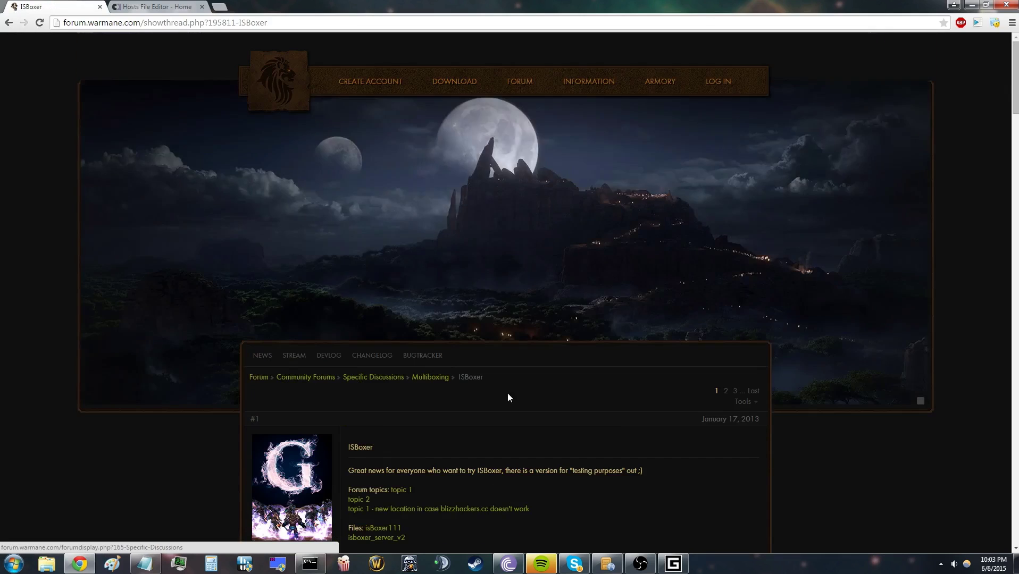
{"action": "scroll", "coordinate": [548, 399], "scroll_direction": "down", "scroll_amount": 5}
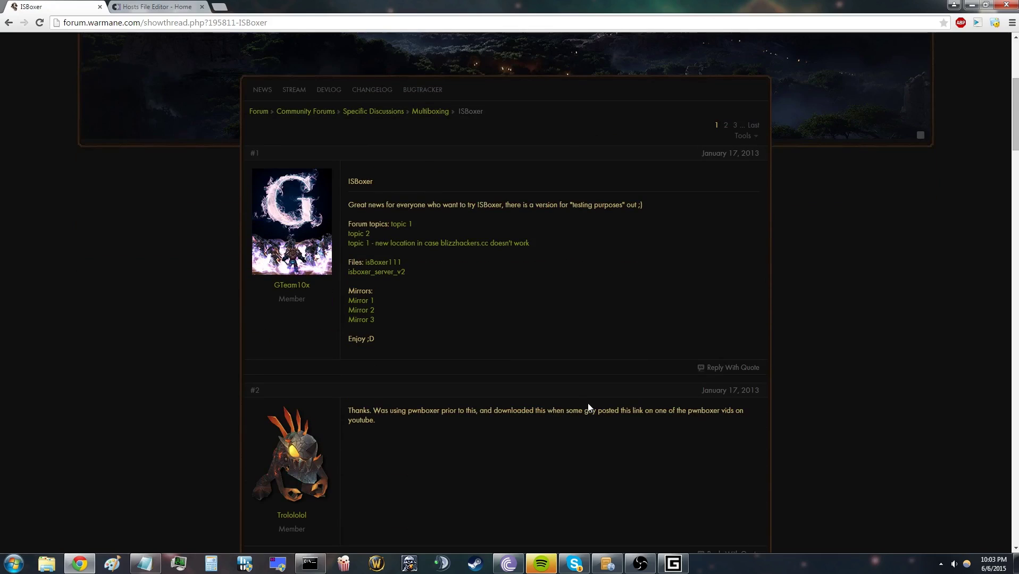
{"action": "left_click_drag", "start_coordinate": [363, 258], "coordinate": [415, 262]}
{"action": "left_click", "coordinate": [416, 262]}
Step: Find the archive password in the 'ISboxer Windows starting slowly' thread on forum page 1
{"action": "key", "text": "alt+Left"}
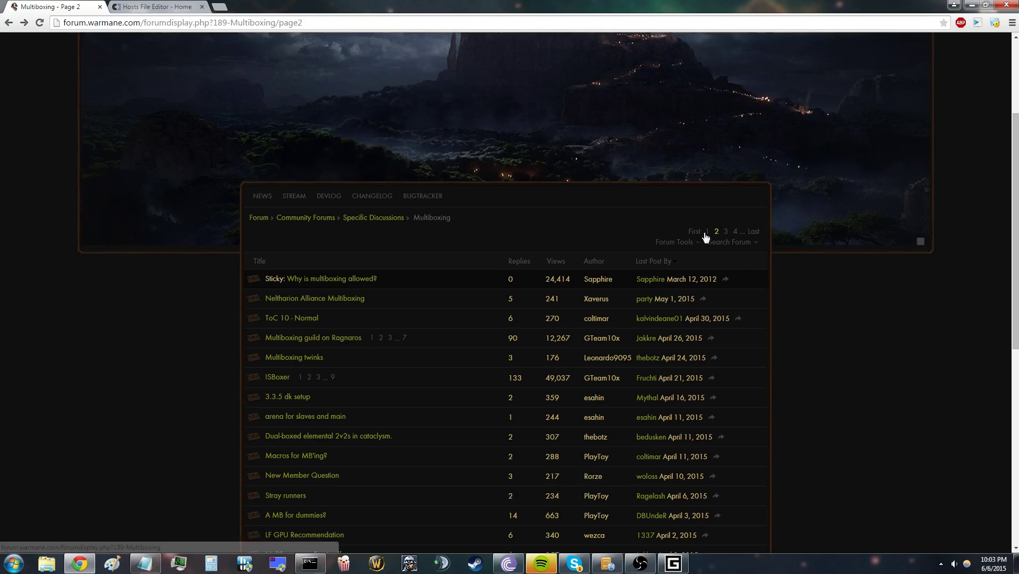
{"action": "left_click", "coordinate": [705, 233]}
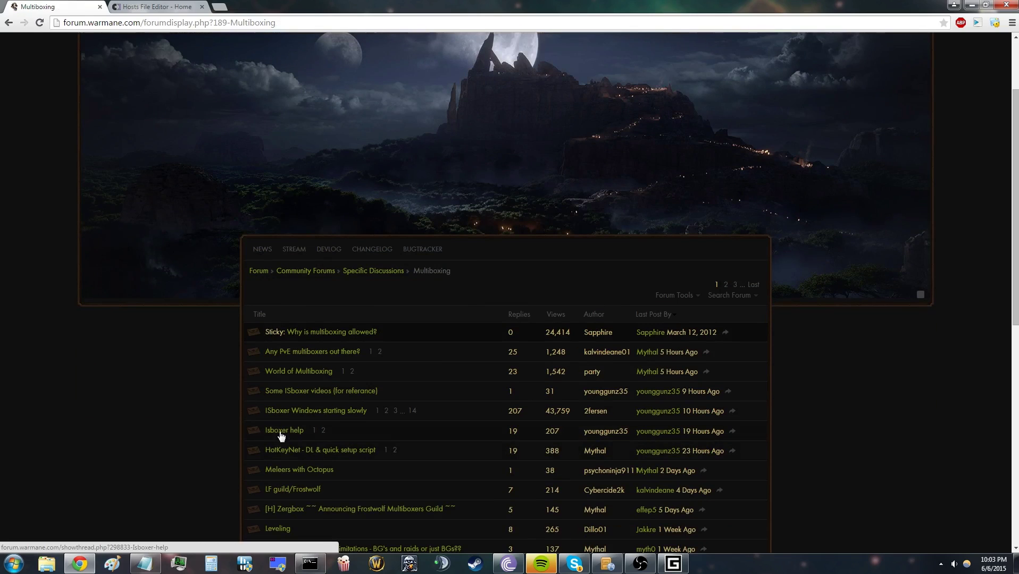
{"action": "left_click", "coordinate": [312, 412]}
{"action": "scroll", "coordinate": [570, 404], "scroll_direction": "down", "scroll_amount": 10}
{"action": "left_click_drag", "start_coordinate": [397, 272], "coordinate": [436, 274]}
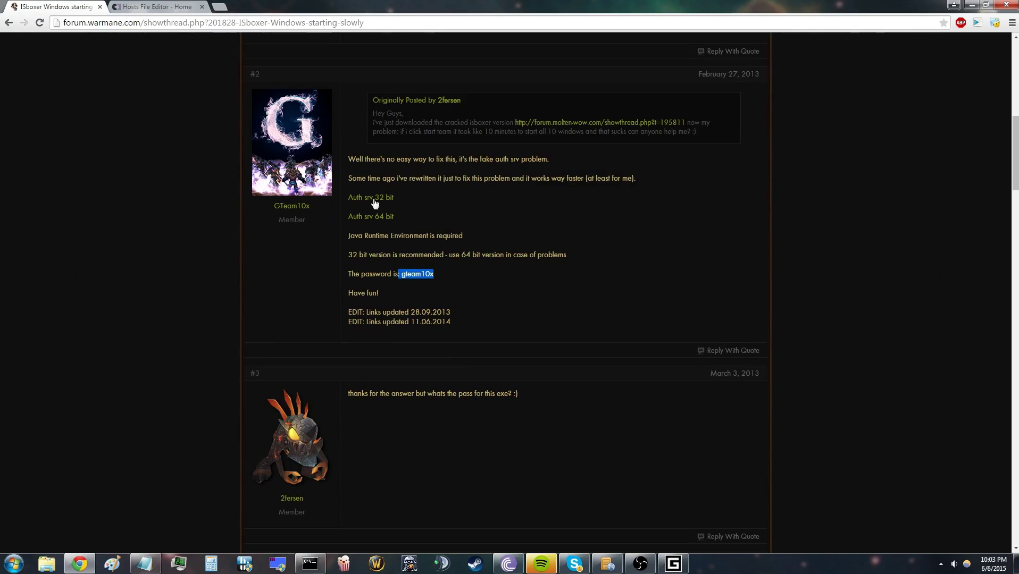
{"action": "left_click", "coordinate": [441, 234]}
Step: Launch Notepad from Accessories with administrator rights
{"action": "left_click", "coordinate": [14, 563]}
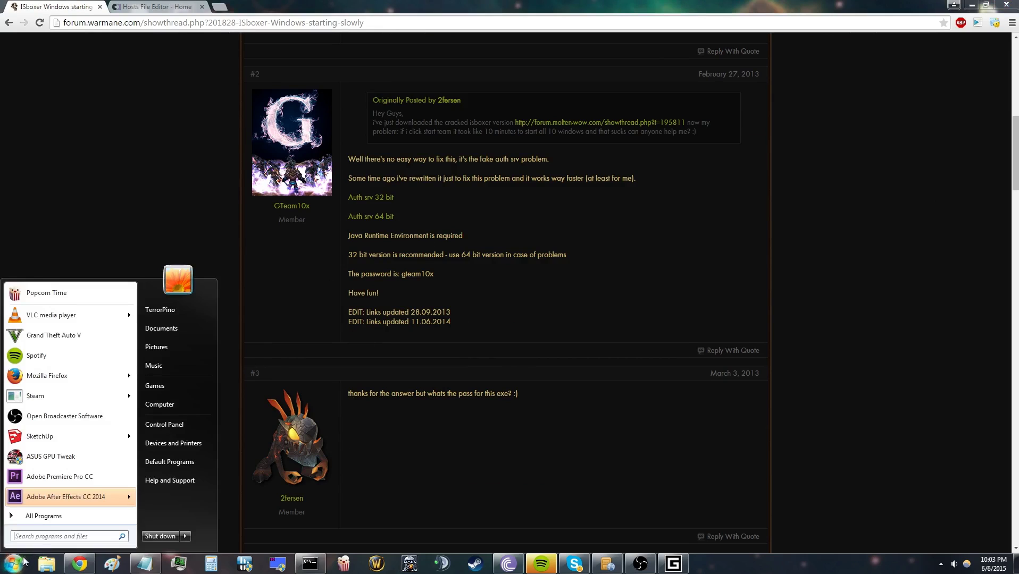
{"action": "left_click", "coordinate": [63, 517]}
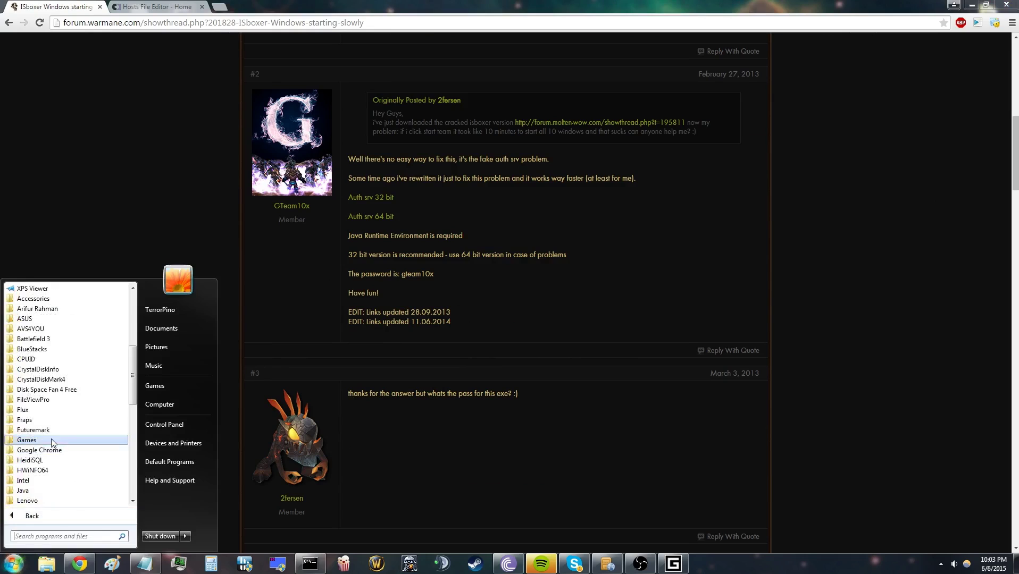
{"action": "scroll", "coordinate": [59, 383], "scroll_direction": "up", "scroll_amount": 3}
{"action": "left_click", "coordinate": [53, 390]}
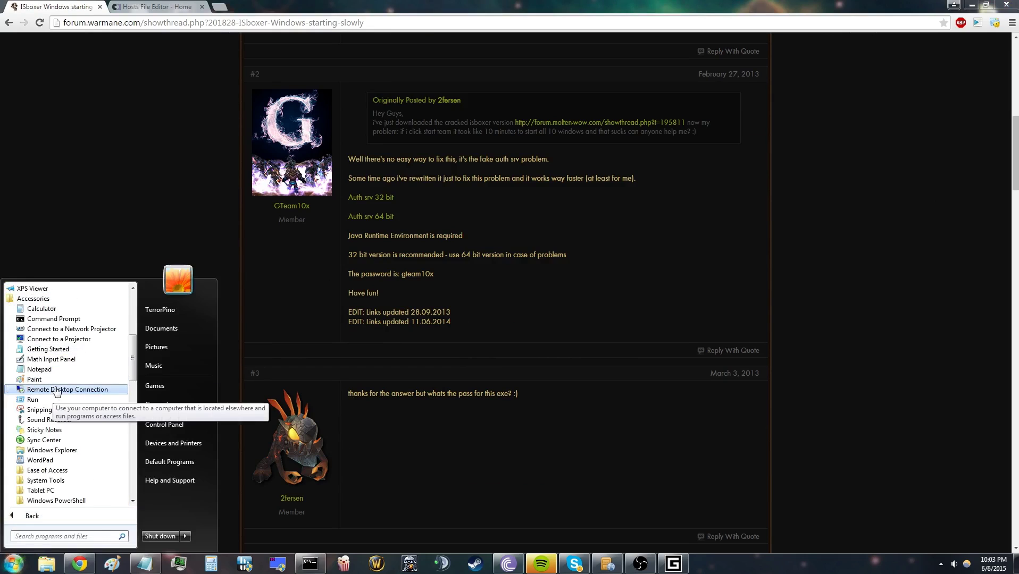
{"action": "right_click", "coordinate": [70, 369]}
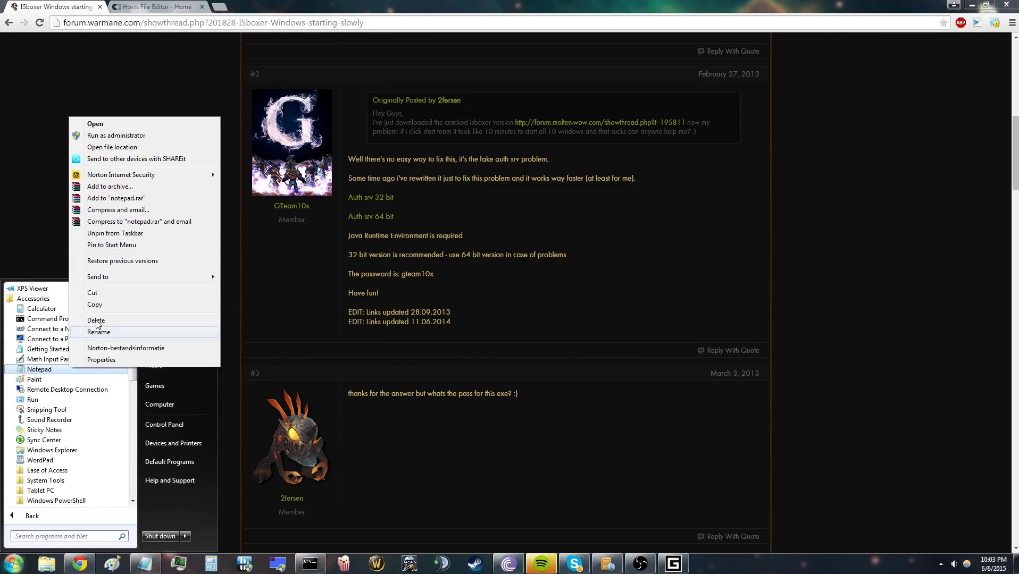
{"action": "left_click", "coordinate": [149, 138]}
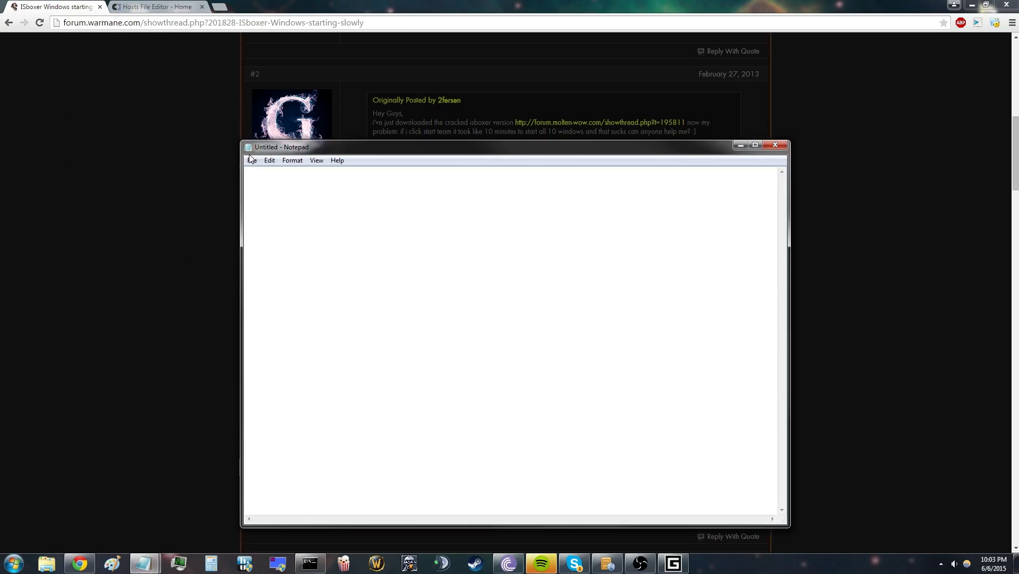
Step: Open the hosts file from Windows\System32\drivers\etc and save it
{"action": "left_click", "coordinate": [252, 161]}
{"action": "left_click", "coordinate": [272, 184]}
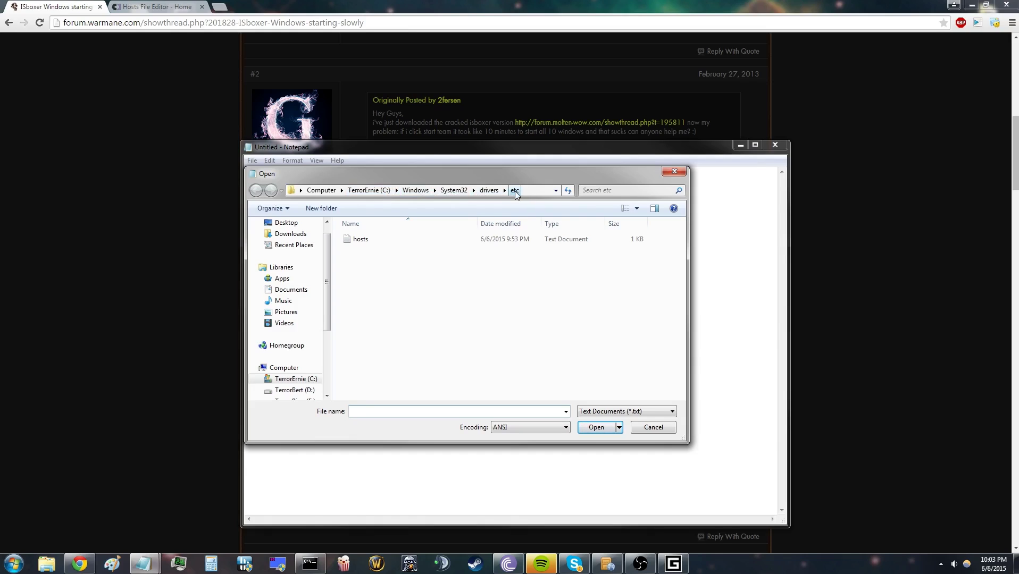
{"action": "left_click", "coordinate": [424, 240]}
{"action": "left_click", "coordinate": [594, 424]}
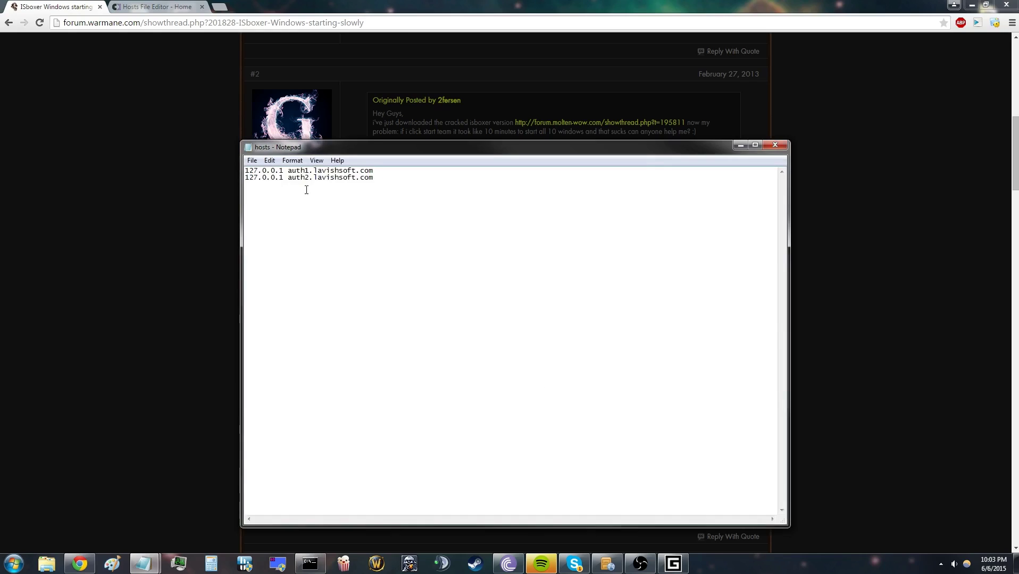
{"action": "left_click_drag", "start_coordinate": [375, 179], "coordinate": [234, 173]}
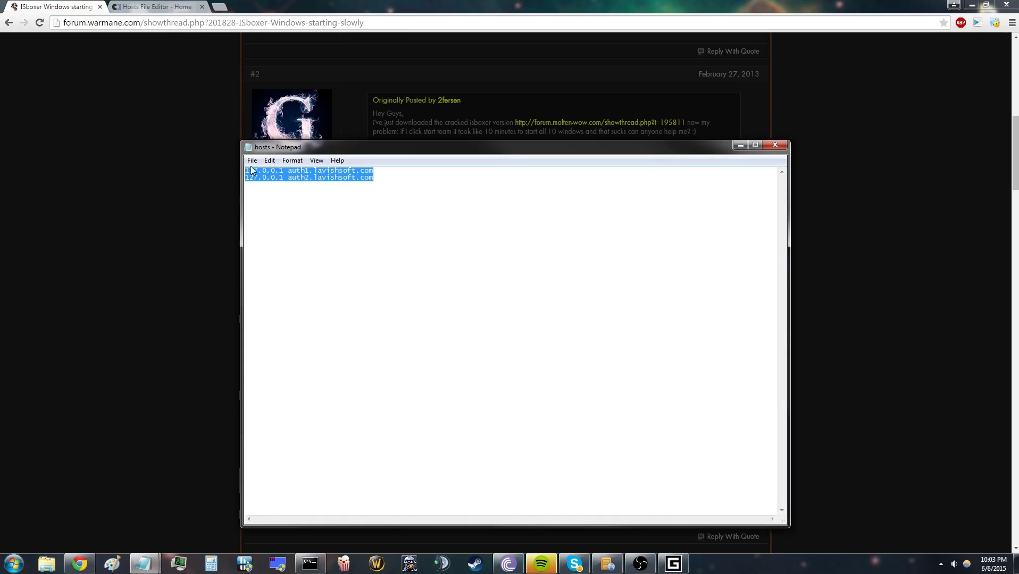
{"action": "left_click", "coordinate": [252, 160]}
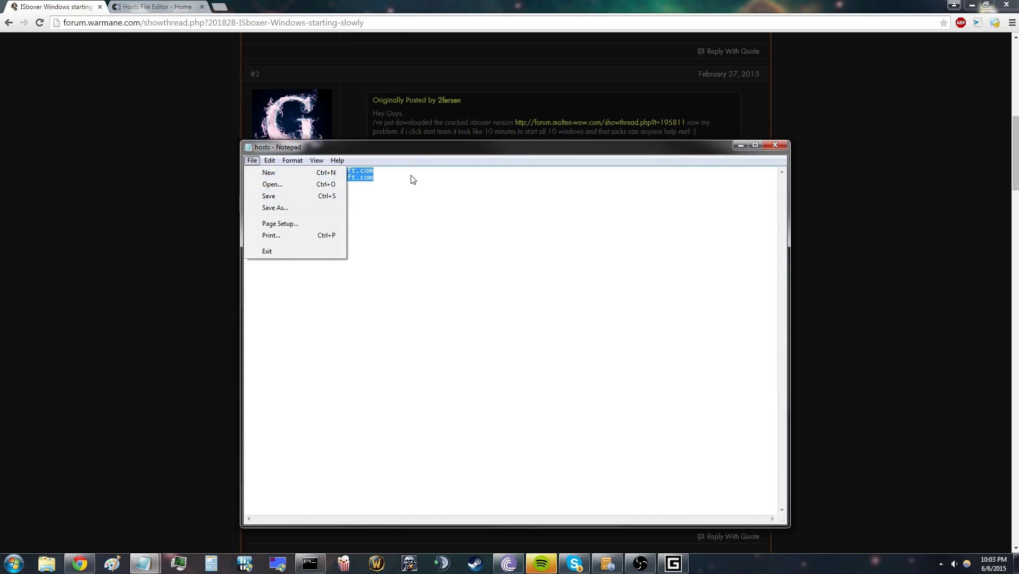
{"action": "left_click", "coordinate": [382, 179]}
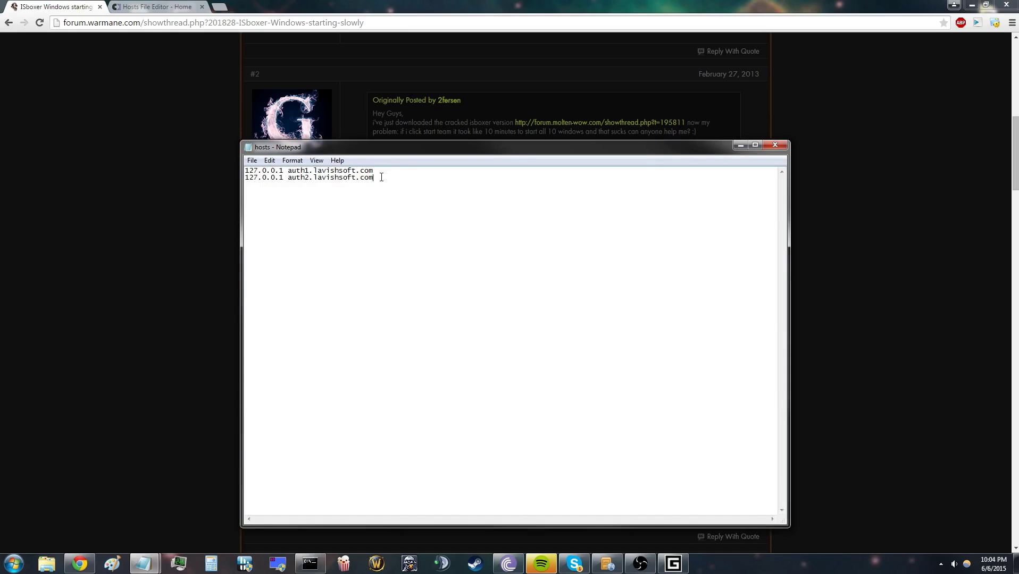
Step: Ping auth1.lavishsoft.com and auth2.lavishsoft.com from Command Prompt
{"action": "left_click", "coordinate": [740, 146]}
{"action": "left_click", "coordinate": [318, 561]}
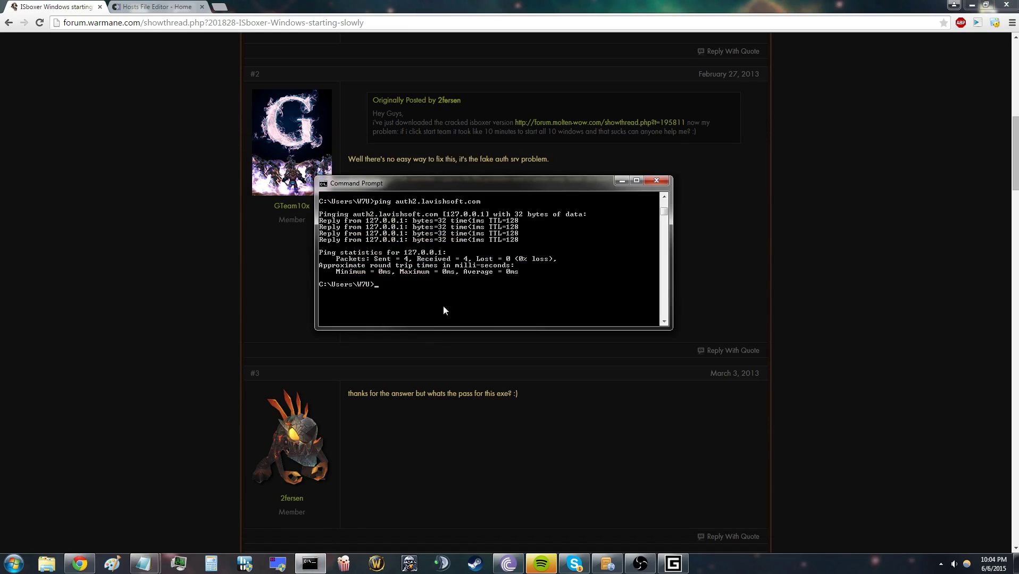
{"action": "type", "text": "ping auth"}
{"action": "type", "text": "1.lavishsoft.com"}
{"action": "key", "text": "Return"}
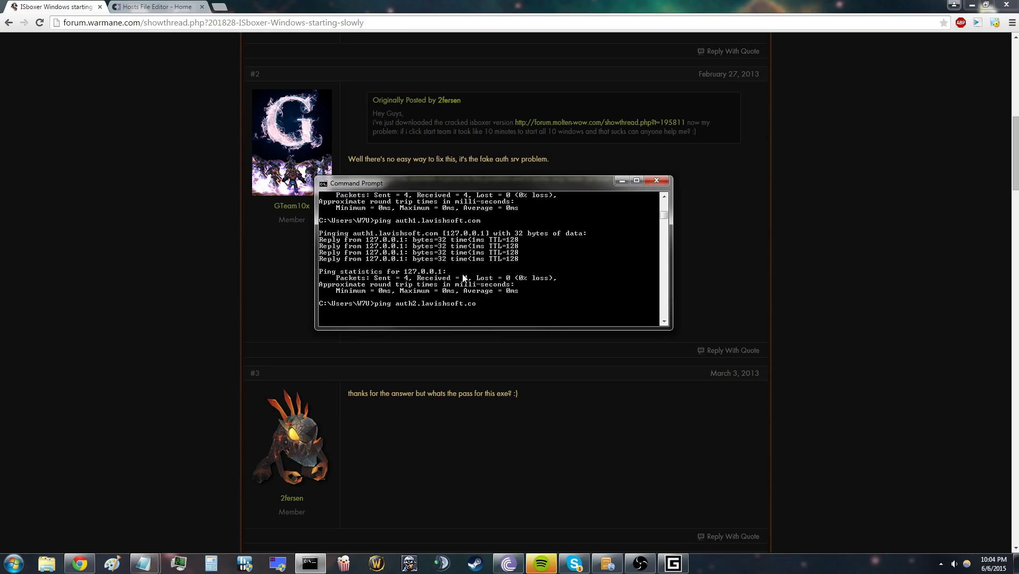
{"action": "type", "text": "m"}
{"action": "key", "text": "Return"}
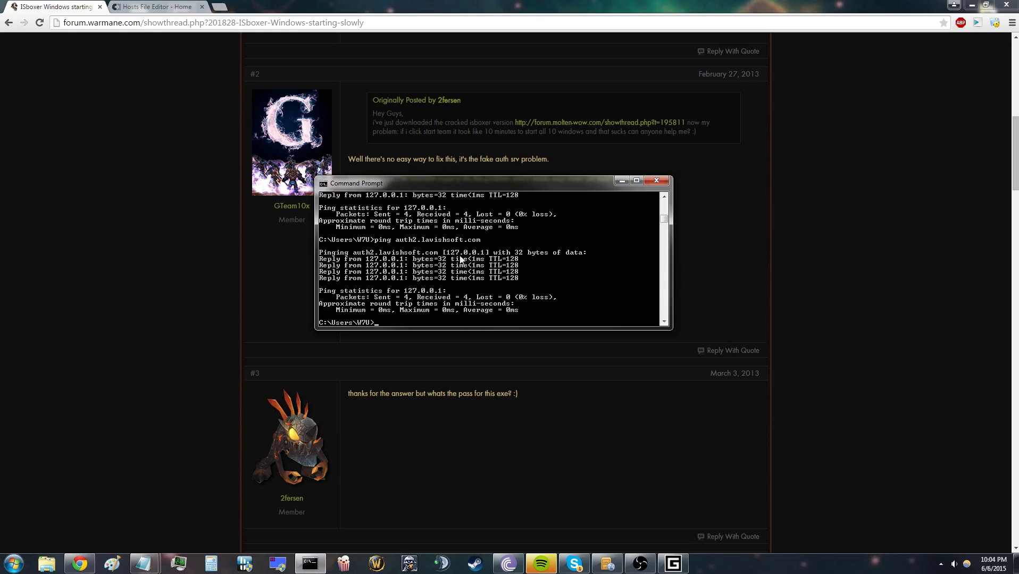
Step: Move the console window up and left, then make it taller
{"action": "right_click", "coordinate": [476, 248]}
{"action": "left_click", "coordinate": [467, 254]}
{"action": "left_click_drag", "start_coordinate": [487, 189], "coordinate": [445, 176]}
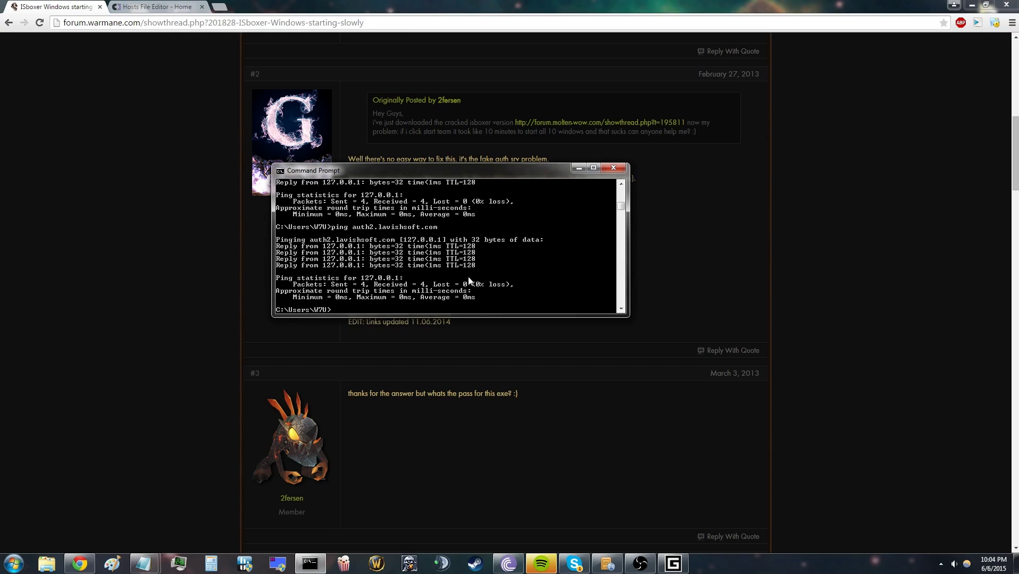
{"action": "left_click_drag", "start_coordinate": [463, 317], "coordinate": [457, 380]}
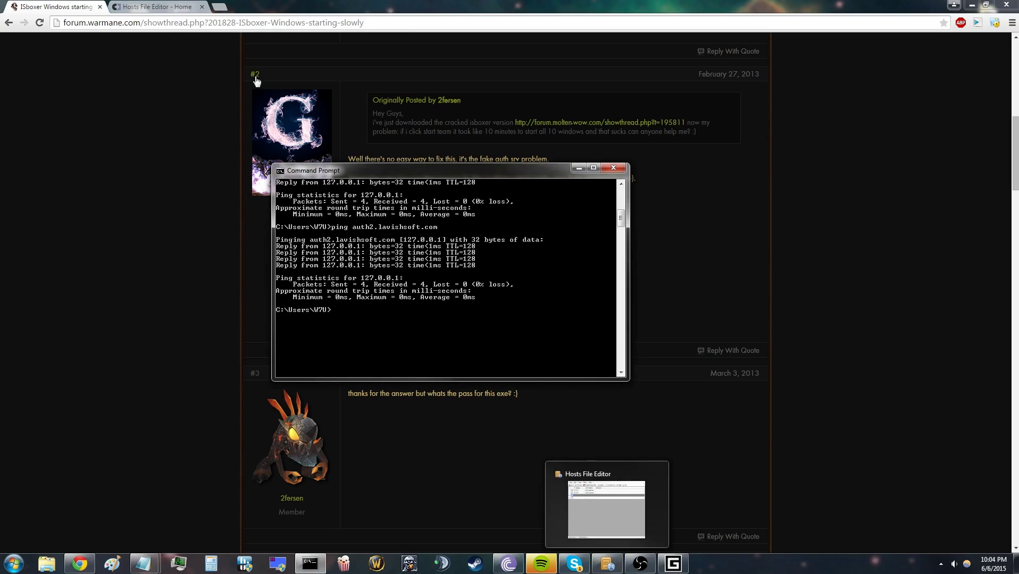
Step: Look over the Hosts File Editor project page in Chrome
{"action": "left_click", "coordinate": [186, 8]}
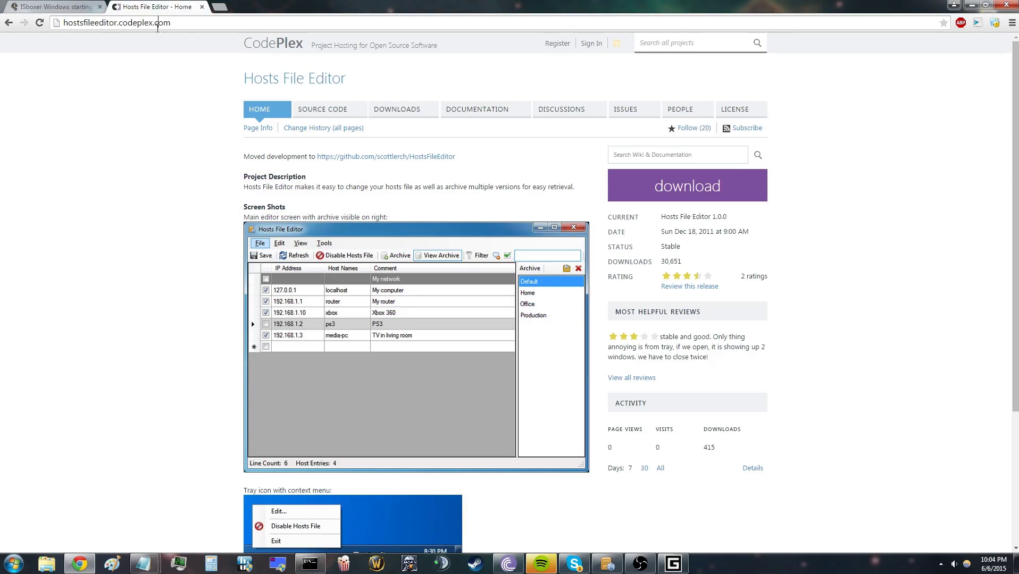
{"action": "left_click", "coordinate": [157, 25]}
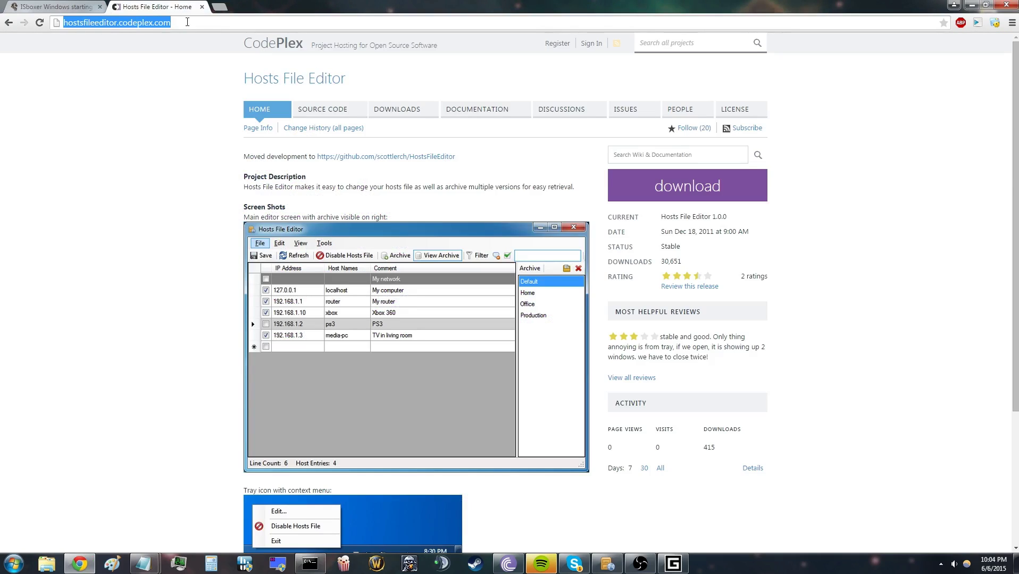
{"action": "left_click", "coordinate": [150, 99]}
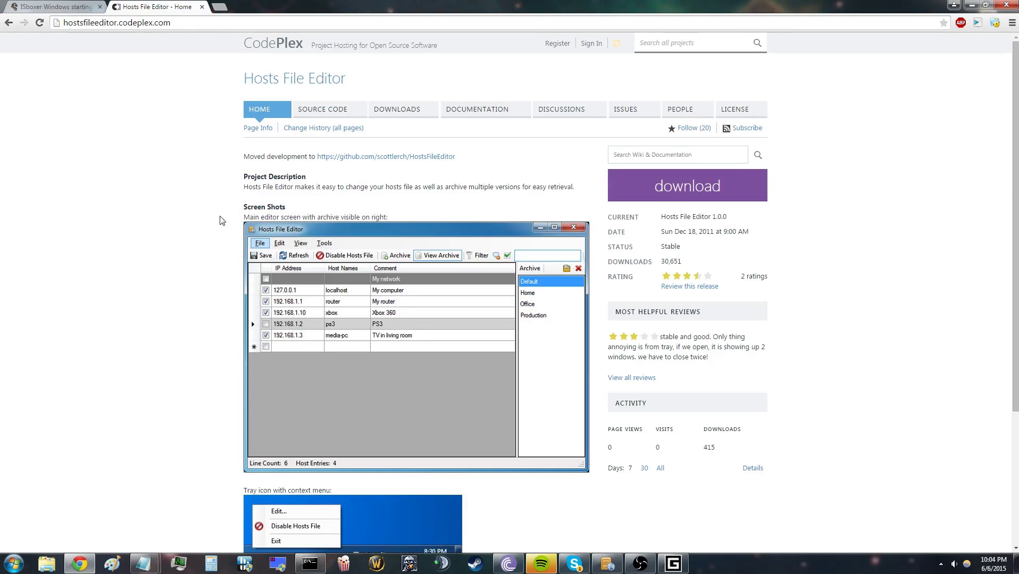
{"action": "scroll", "coordinate": [458, 375], "scroll_direction": "down", "scroll_amount": 1}
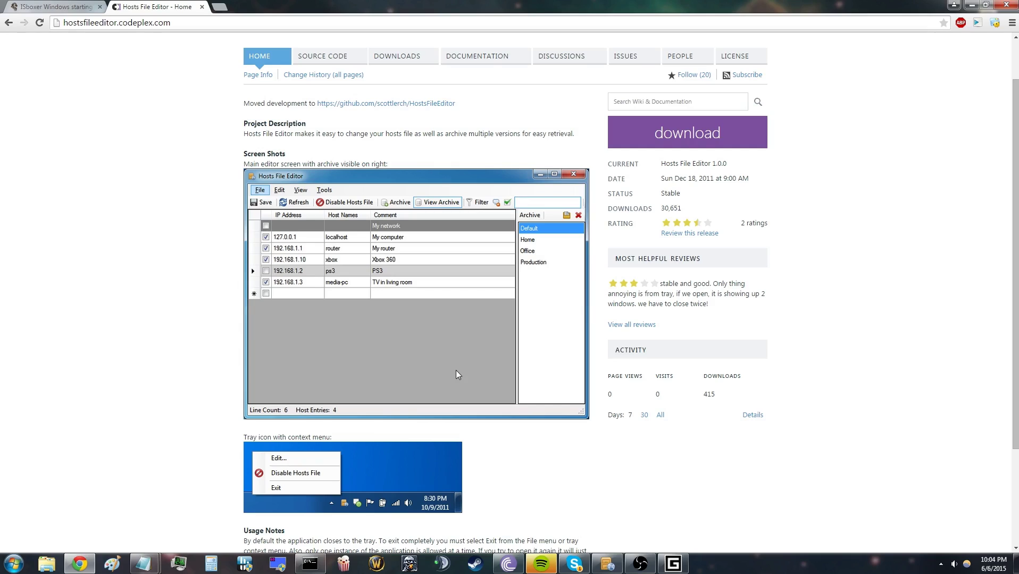
Step: Open Hosts File Editor and import the hosts file from the etc folder
{"action": "left_click", "coordinate": [607, 564]}
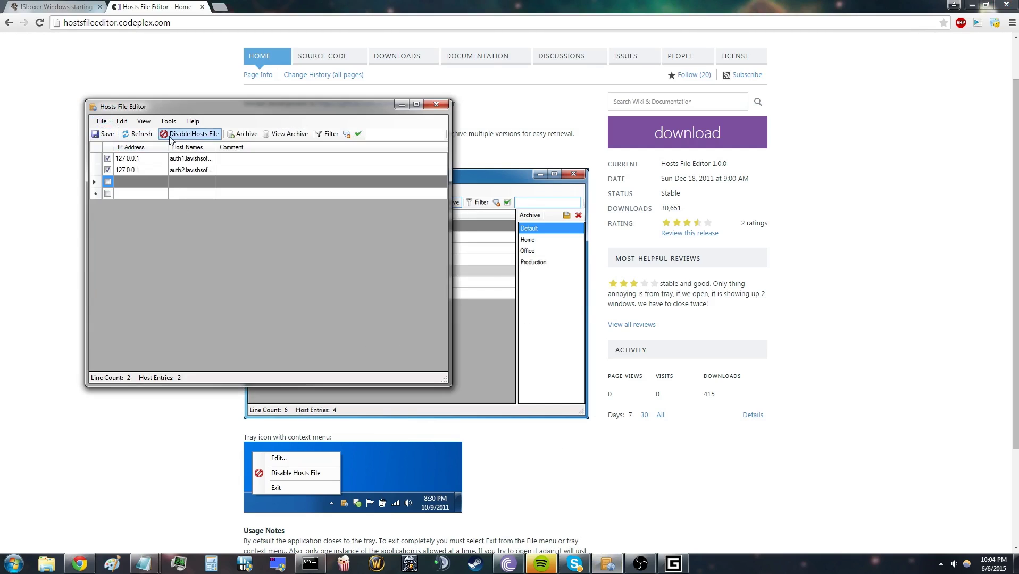
{"action": "left_click", "coordinate": [102, 121]}
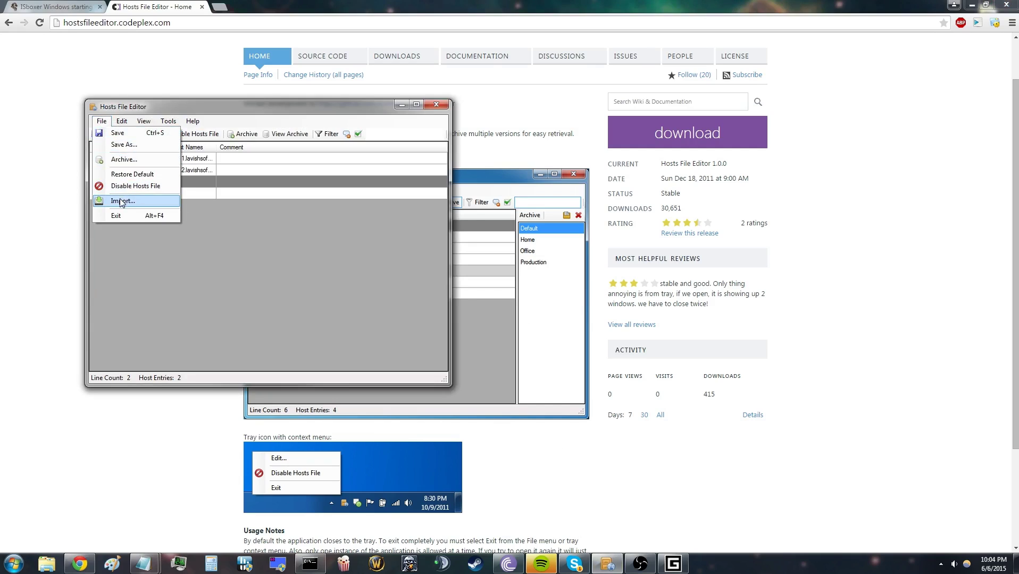
{"action": "left_click", "coordinate": [103, 121]}
{"action": "left_click", "coordinate": [101, 120]}
{"action": "left_click", "coordinate": [99, 134]}
{"action": "left_click", "coordinate": [101, 121]}
{"action": "left_click", "coordinate": [128, 195]}
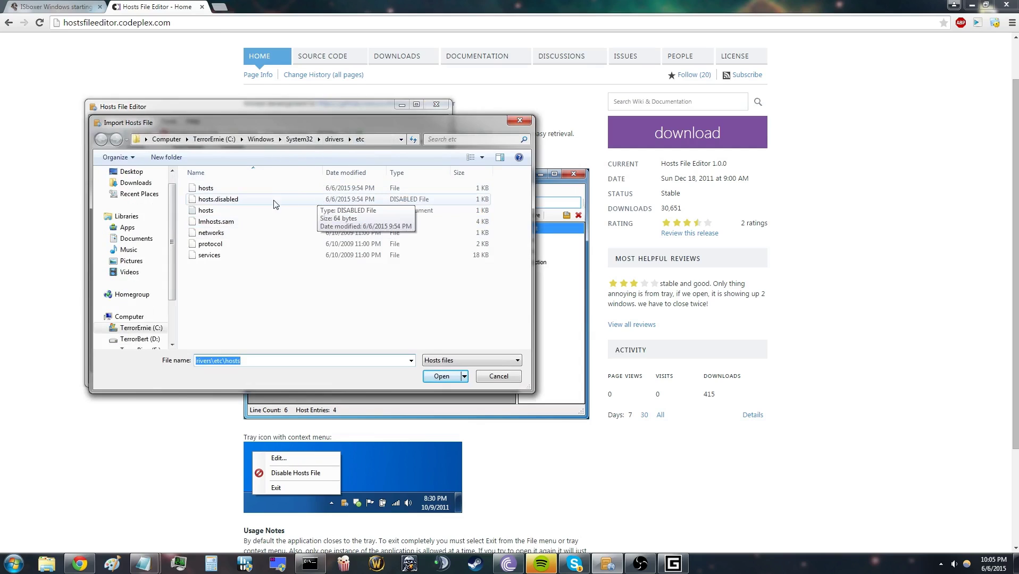
{"action": "left_click", "coordinate": [266, 211]}
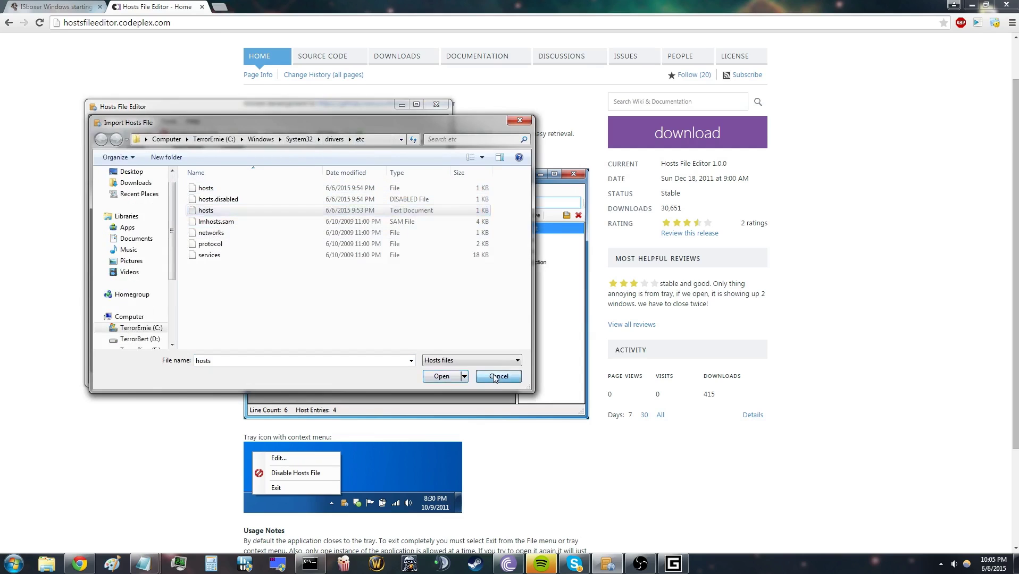
{"action": "double_click", "coordinate": [266, 211]}
Step: Inspect the auth1 and auth2 127.0.0.1 rows, then reposition the editor window
{"action": "left_click", "coordinate": [206, 163]}
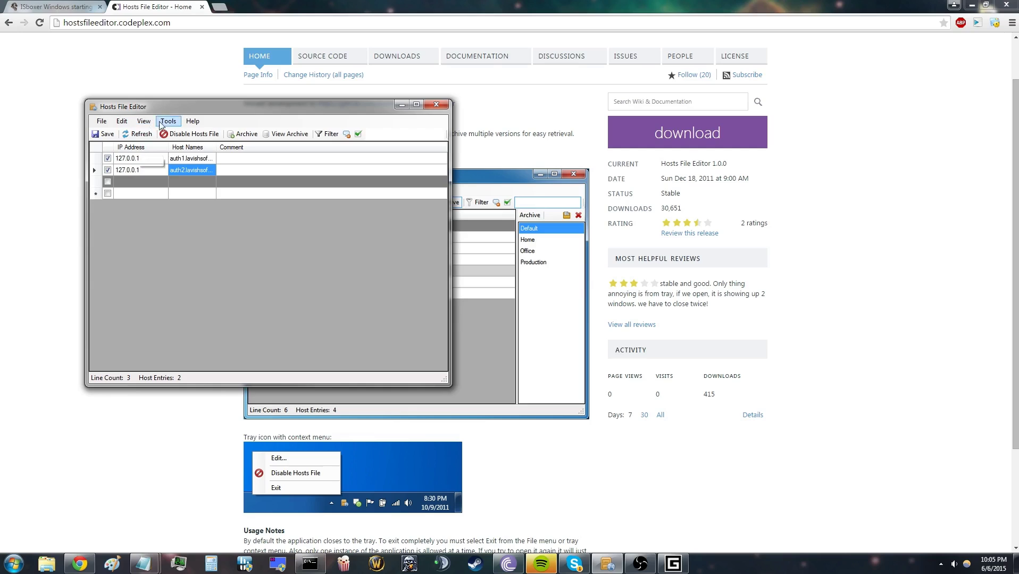
{"action": "left_click", "coordinate": [105, 121]}
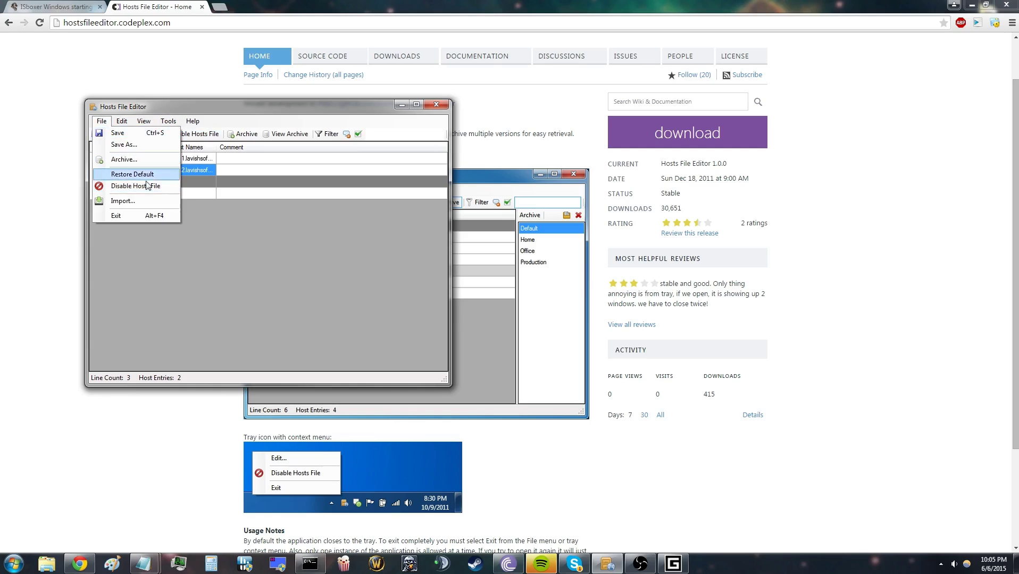
{"action": "left_click", "coordinate": [232, 267]}
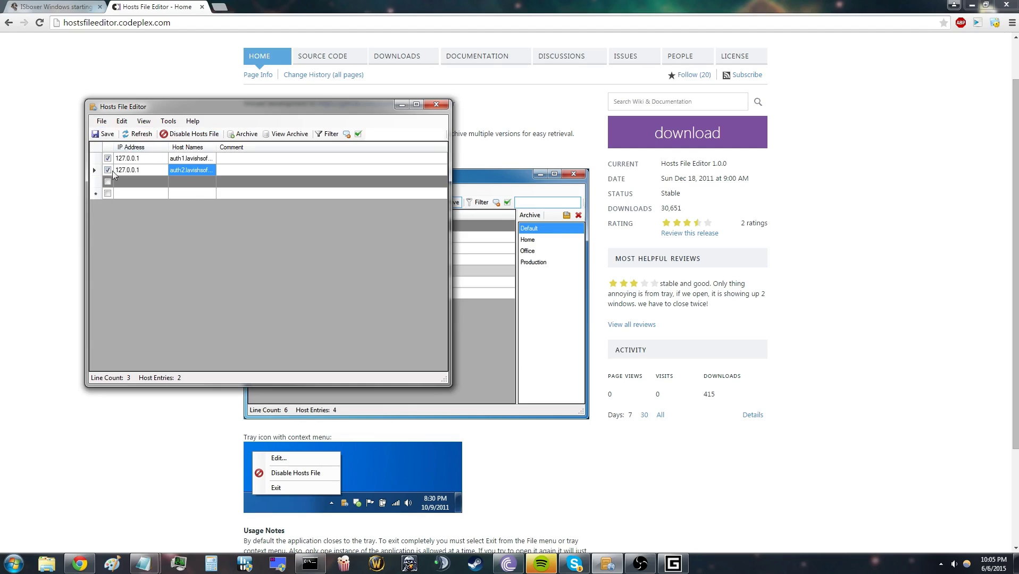
{"action": "left_click_drag", "start_coordinate": [99, 160], "coordinate": [102, 185]}
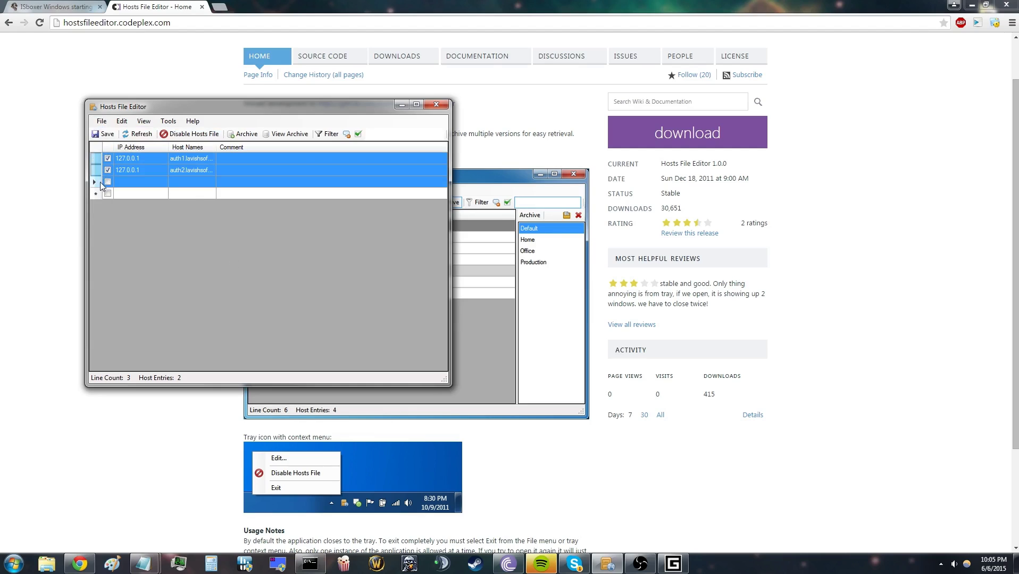
{"action": "left_click", "coordinate": [234, 182]}
{"action": "left_click", "coordinate": [244, 172]}
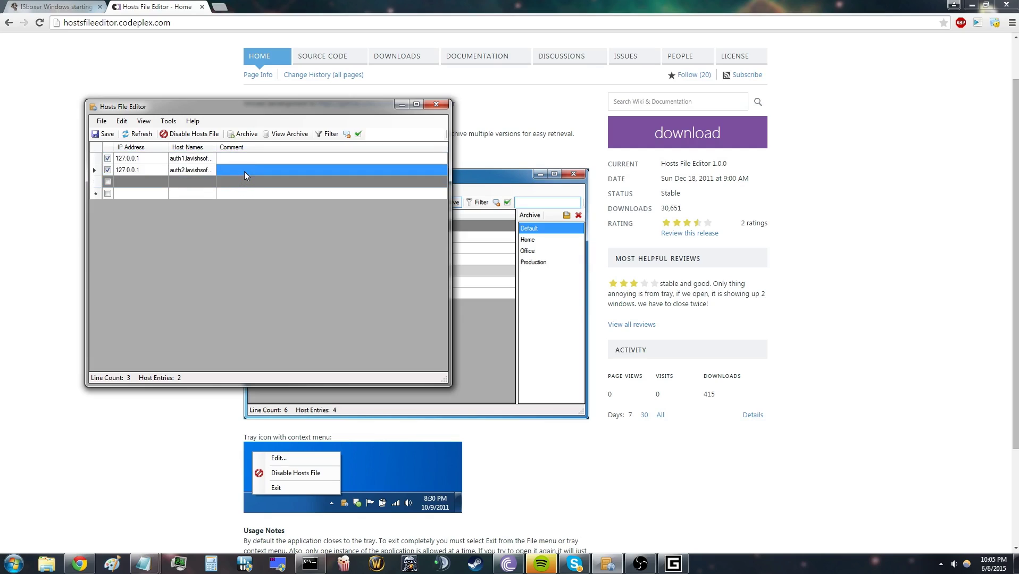
{"action": "left_click", "coordinate": [259, 159]}
{"action": "left_click", "coordinate": [251, 170]}
{"action": "left_click", "coordinate": [258, 159]}
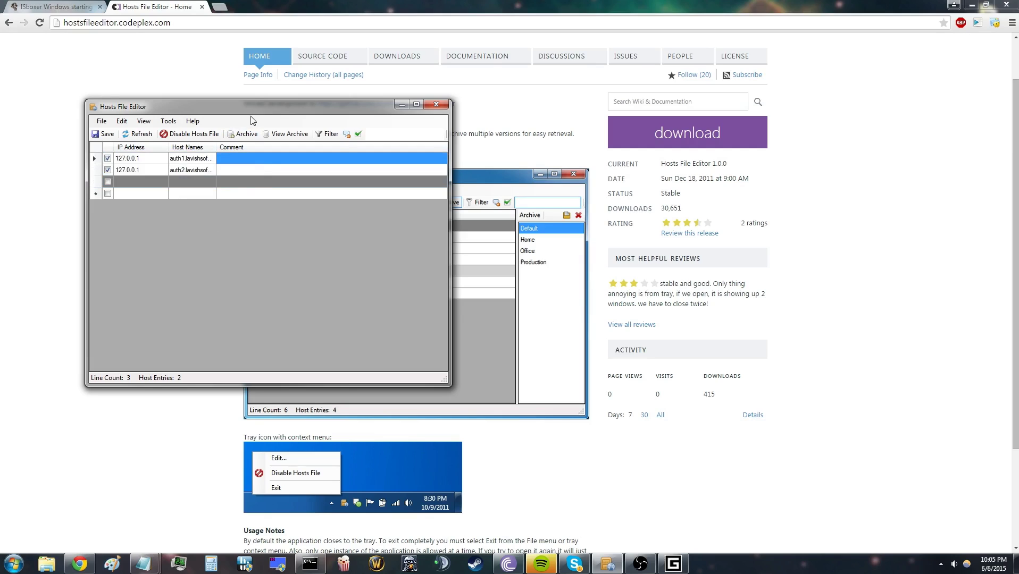
{"action": "left_click_drag", "start_coordinate": [254, 112], "coordinate": [331, 134]}
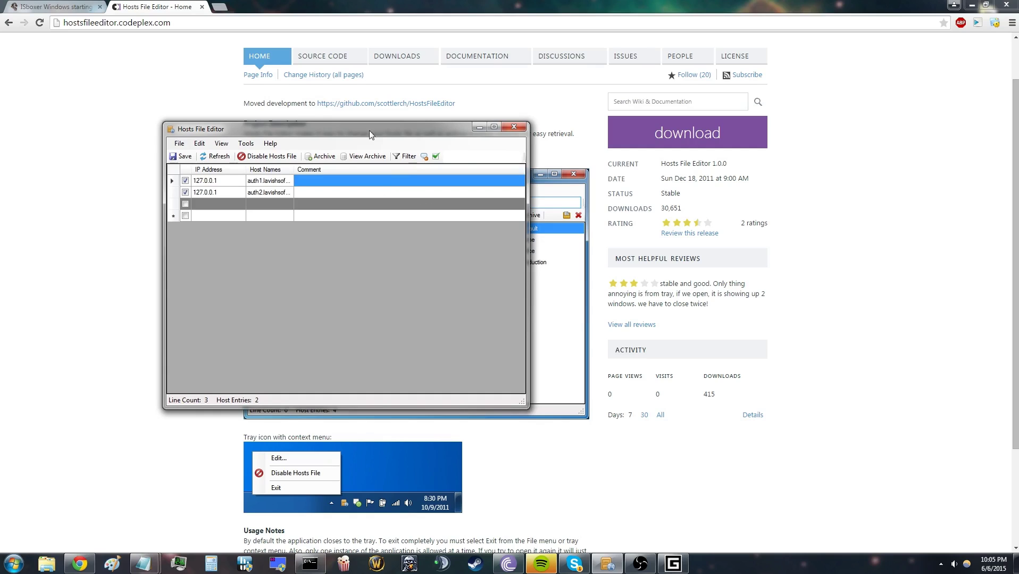
{"action": "left_click_drag", "start_coordinate": [293, 127], "coordinate": [224, 96]}
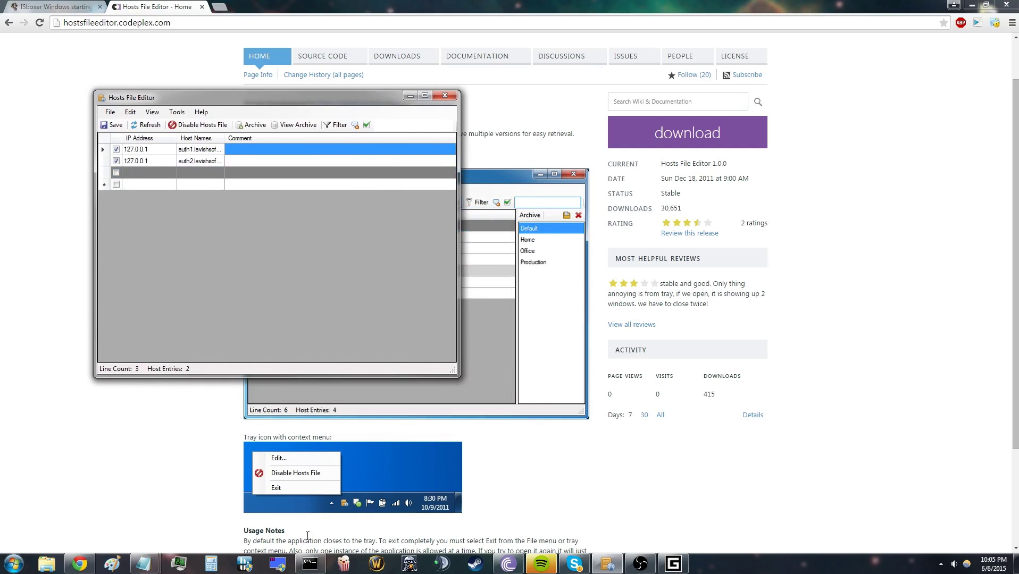
Step: Close the already running auth emulator instance from the taskbar
{"action": "left_click", "coordinate": [309, 564]}
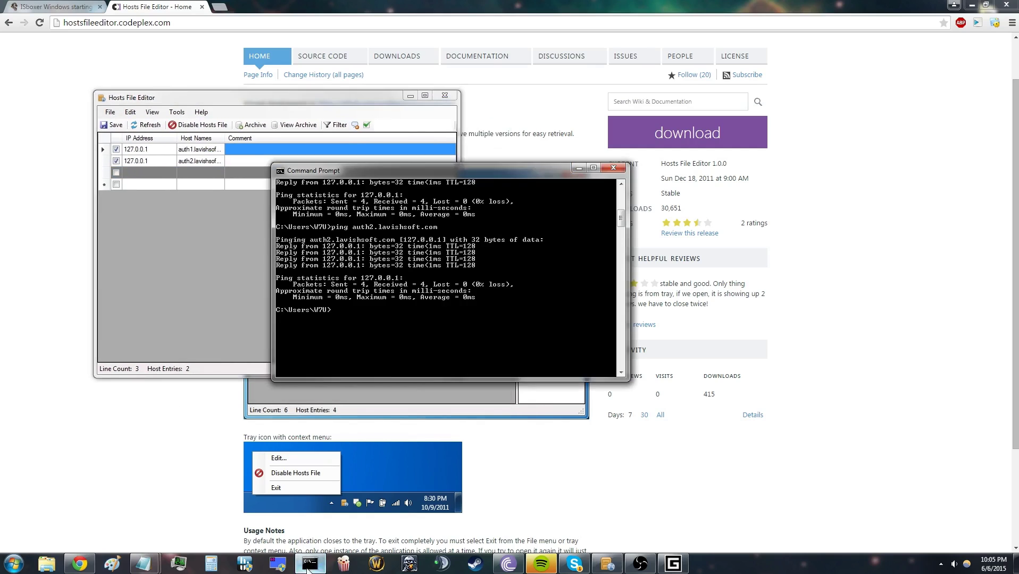
{"action": "right_click", "coordinate": [673, 564]}
{"action": "left_click", "coordinate": [666, 541]}
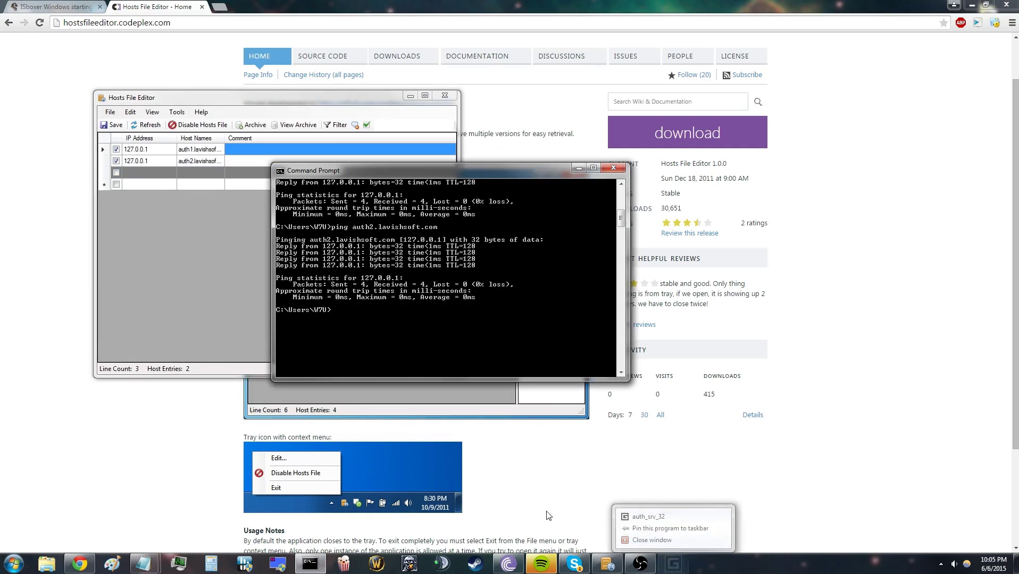
Step: Run auth_srv_32 from drive D:, accept its prompts, and close Explorer and the ping window
{"action": "left_click", "coordinate": [46, 564]}
{"action": "left_click", "coordinate": [287, 278]}
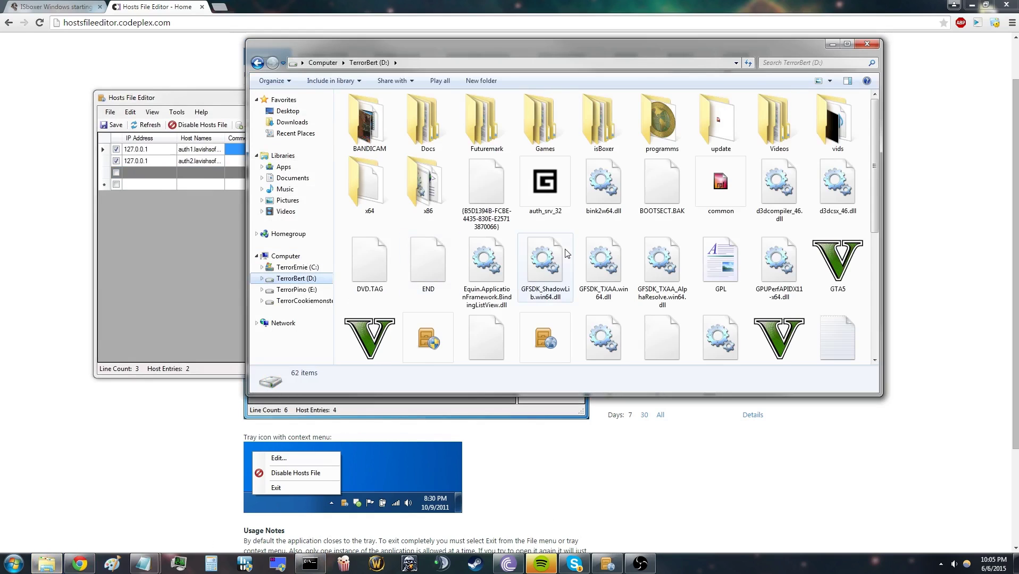
{"action": "double_click", "coordinate": [553, 208]}
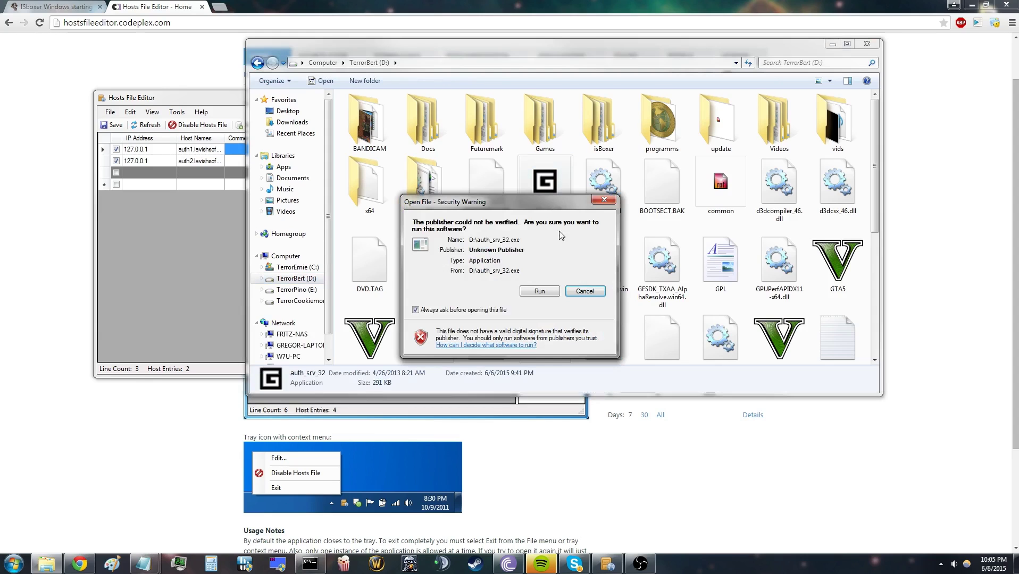
{"action": "left_click", "coordinate": [545, 290]}
{"action": "left_click", "coordinate": [601, 317]}
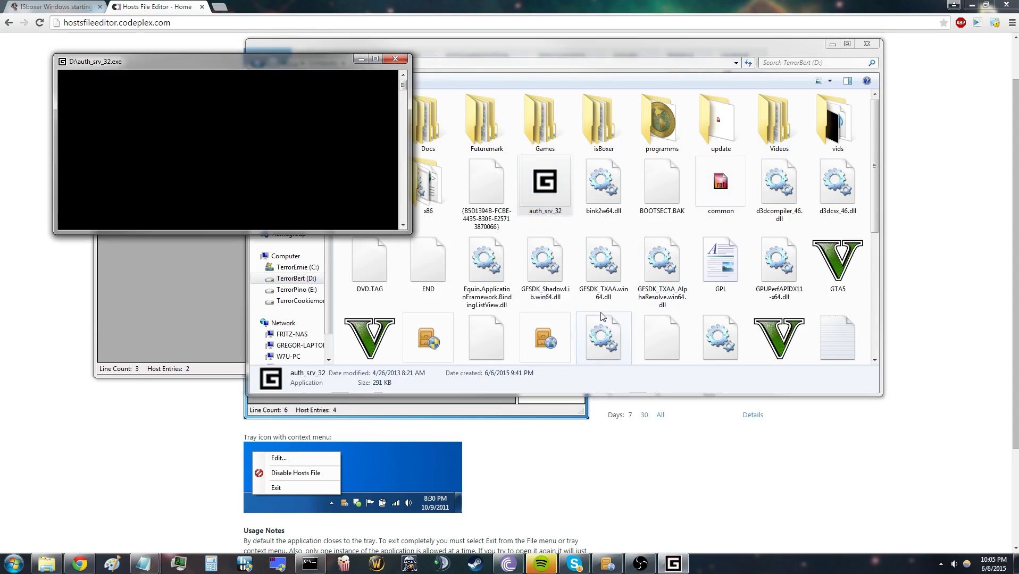
{"action": "key", "text": "alt+F4"}
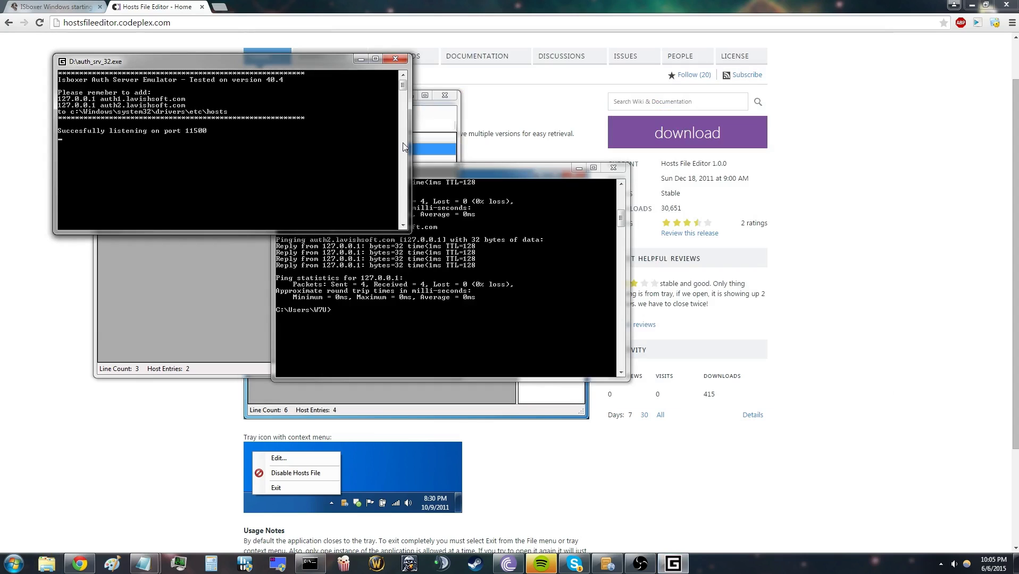
{"action": "left_click", "coordinate": [579, 168]}
{"action": "left_click_drag", "start_coordinate": [234, 61], "coordinate": [327, 119]}
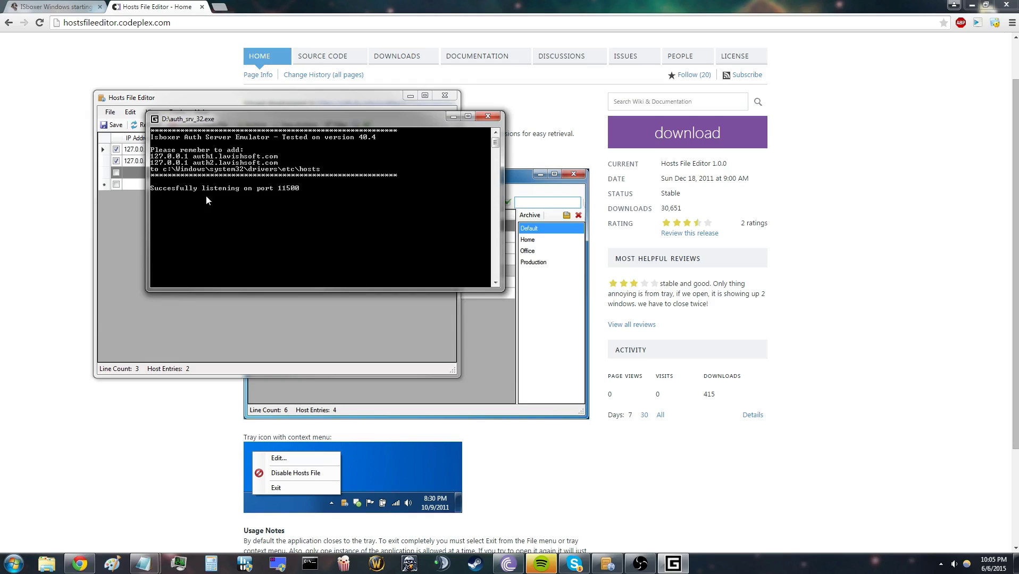
Step: Return to the ISBoxer thread, highlight the Java Runtime requirement, and bring up the emulator console
{"action": "left_click", "coordinate": [59, 7]}
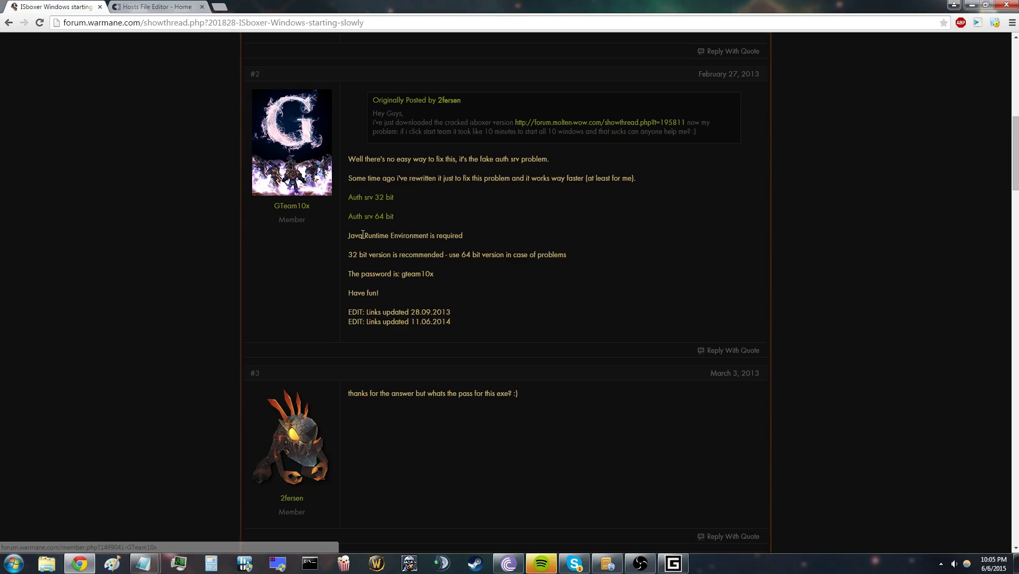
{"action": "left_click_drag", "start_coordinate": [351, 238], "coordinate": [453, 239]}
{"action": "left_click", "coordinate": [670, 449]}
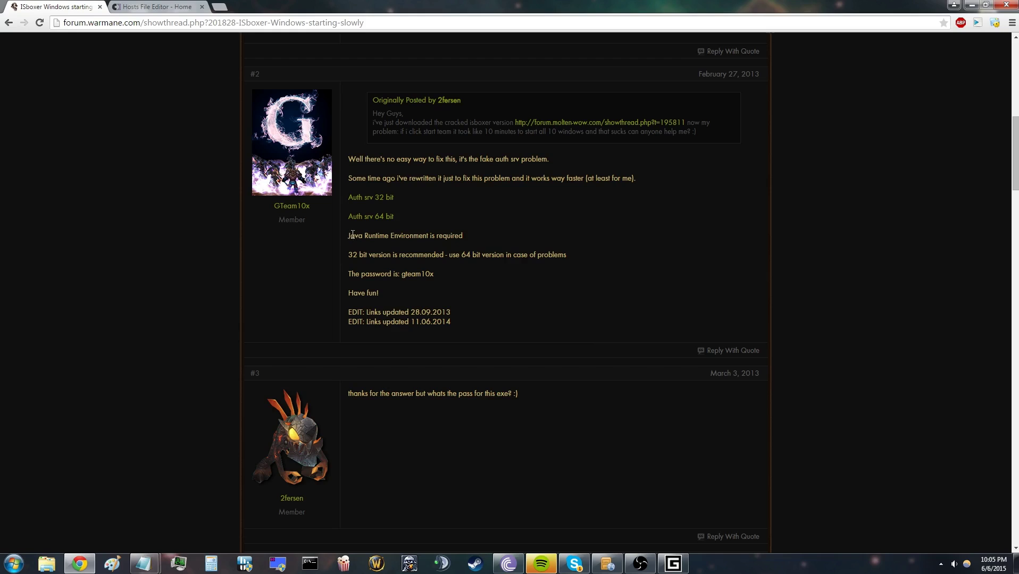
{"action": "left_click_drag", "start_coordinate": [413, 238], "coordinate": [464, 239]}
{"action": "left_click", "coordinate": [672, 563]}
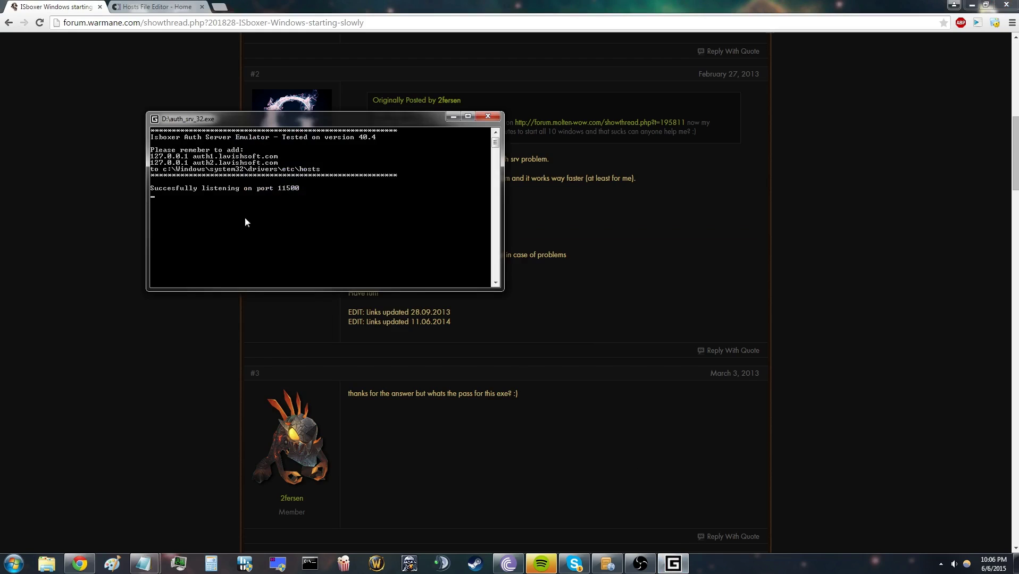
Step: Browse to D:\isBoxer\isBoxer in Explorer and select the InnerSpace application
{"action": "left_click", "coordinate": [56, 563]}
{"action": "left_click", "coordinate": [194, 186]}
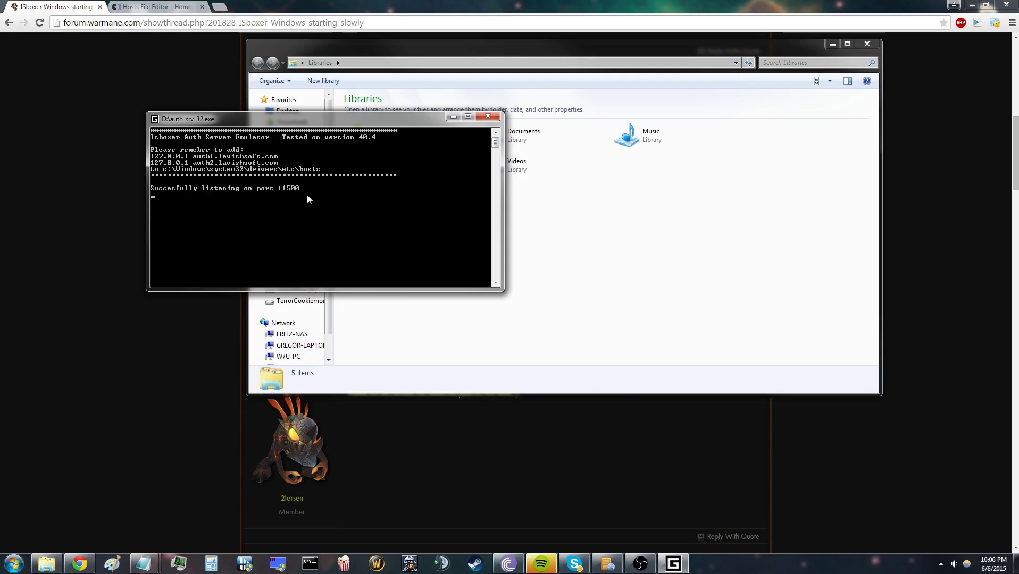
{"action": "left_click", "coordinate": [348, 300]}
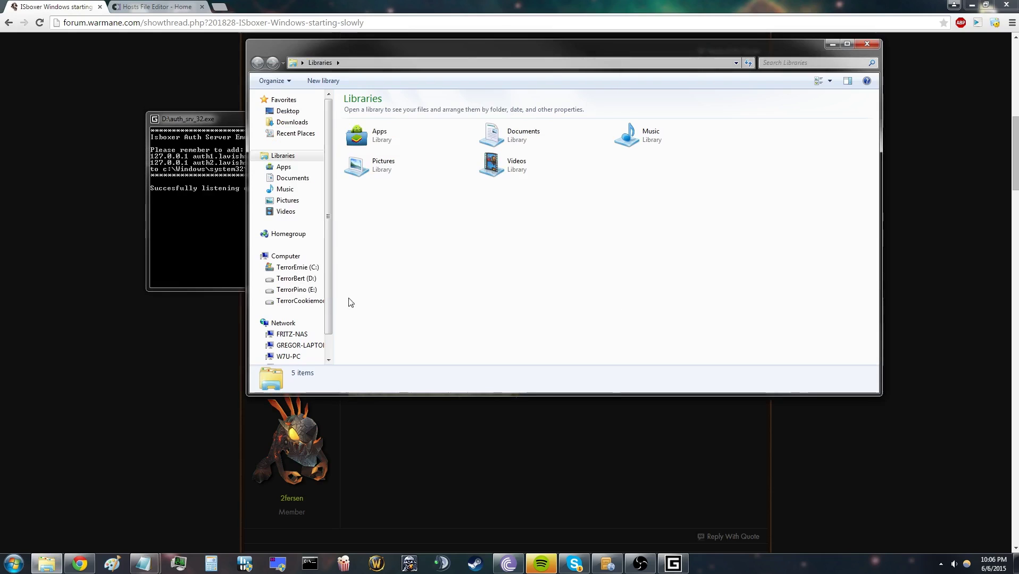
{"action": "left_click", "coordinate": [296, 278]}
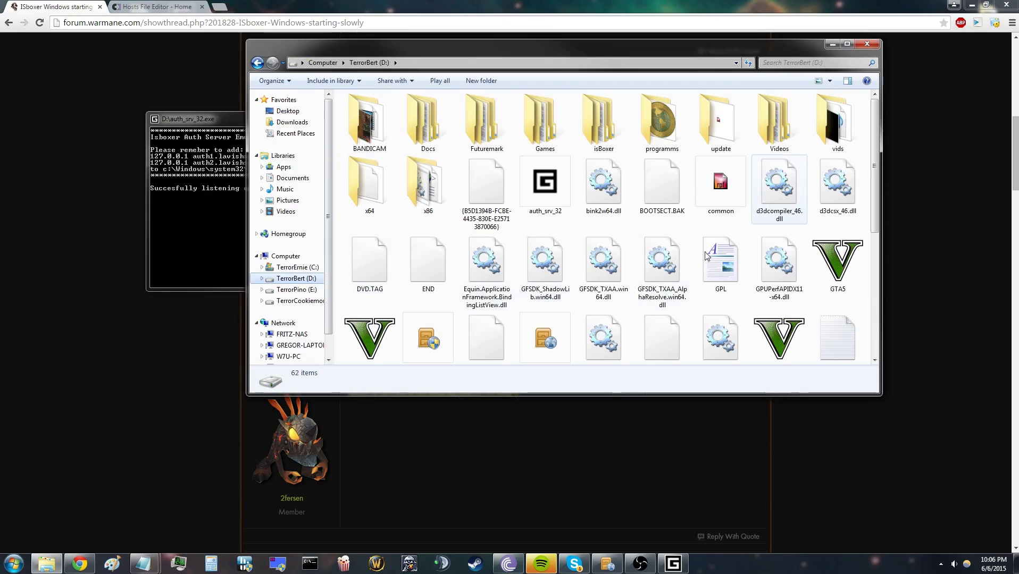
{"action": "double_click", "coordinate": [604, 133]}
{"action": "double_click", "coordinate": [514, 112]}
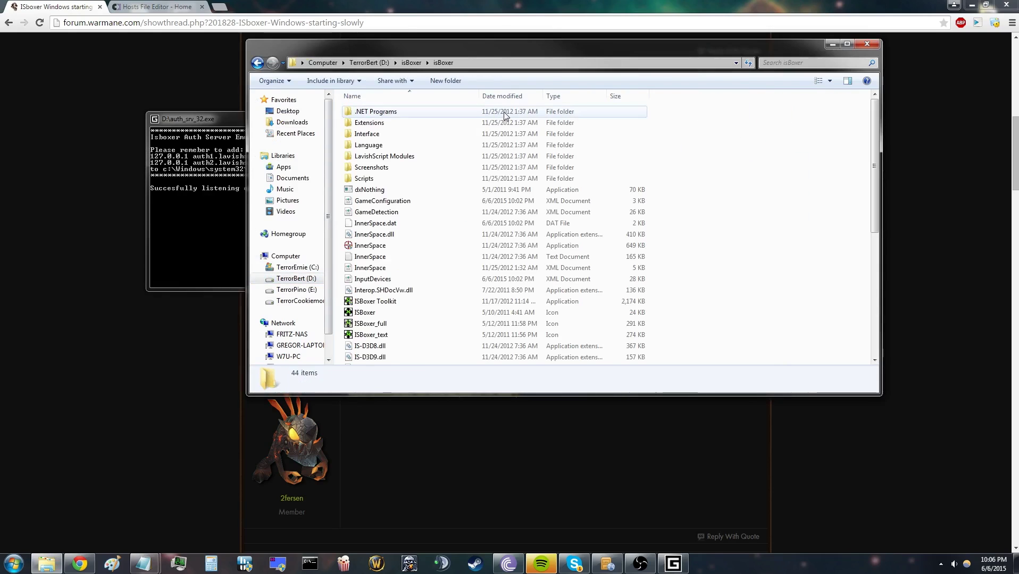
{"action": "left_click", "coordinate": [413, 247]}
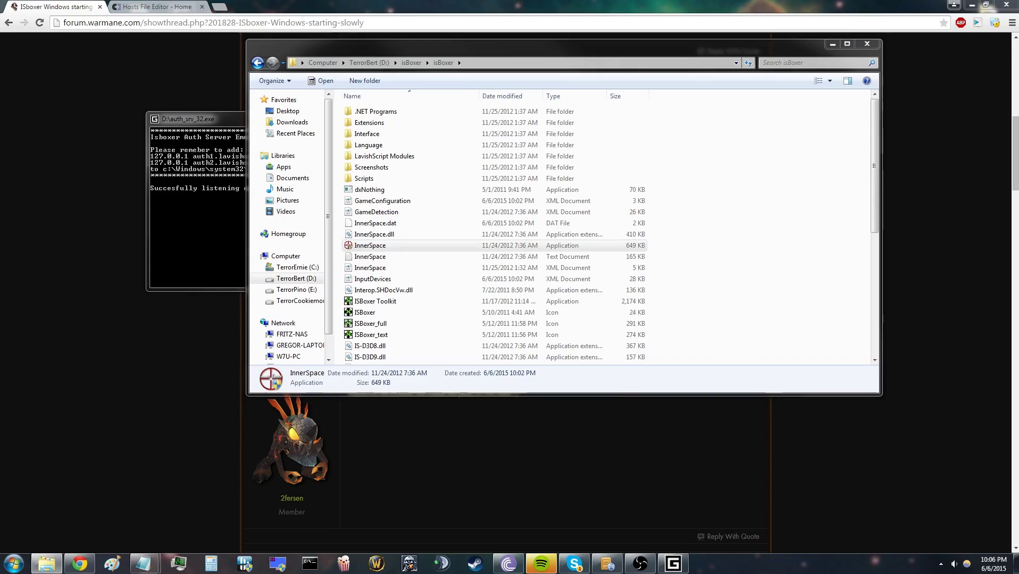
Step: Reposition the auth emulator console to watch Inner Space's login requests, then open Inner Space's tray menu
{"action": "left_click", "coordinate": [223, 139]}
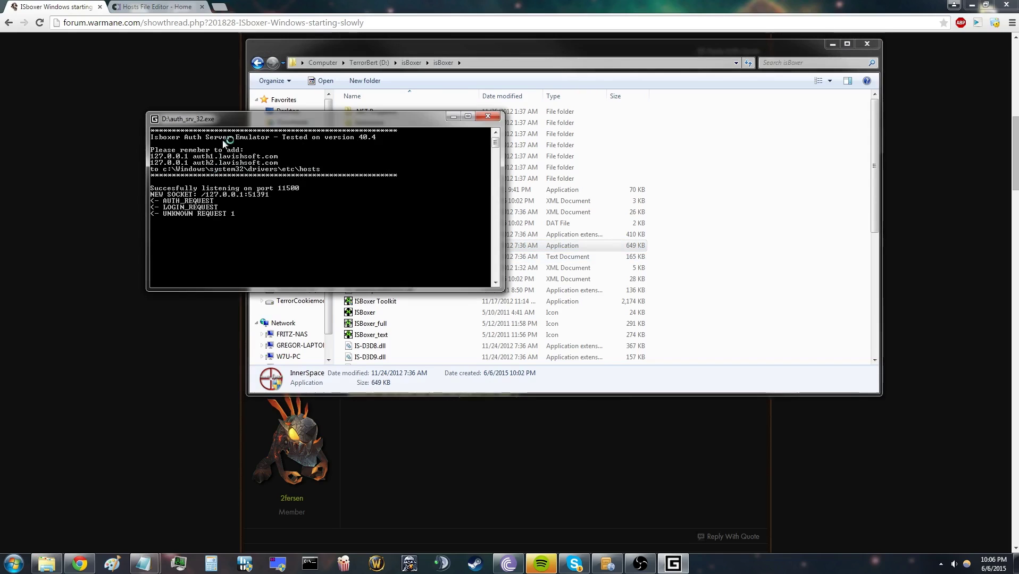
{"action": "left_click_drag", "start_coordinate": [233, 124], "coordinate": [162, 158]}
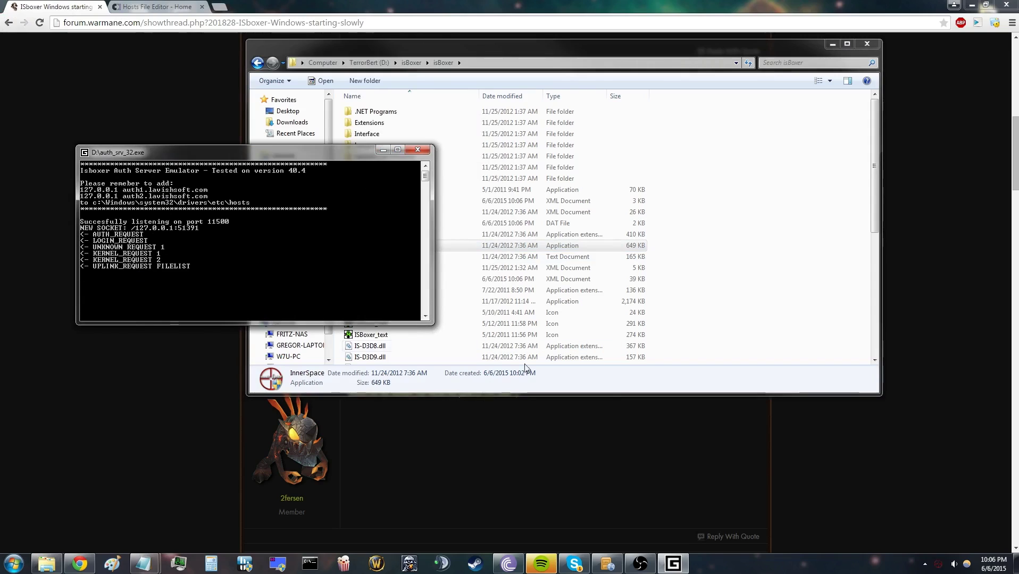
{"action": "right_click", "coordinate": [937, 565]}
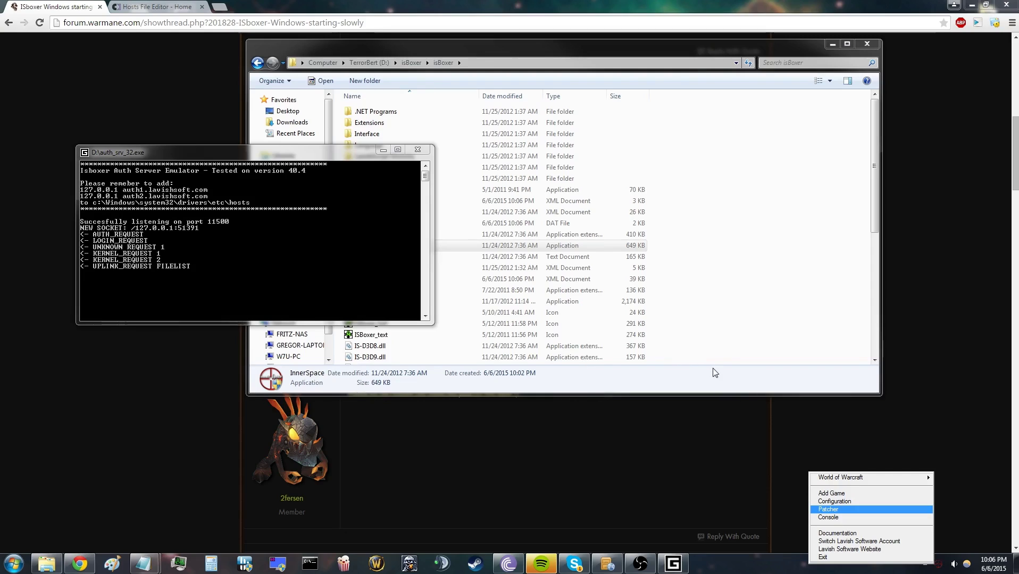
Step: Use Add Game to register 'wow' with Wow.exe from the World new one 3.3.5a folder
{"action": "left_click", "coordinate": [382, 150]}
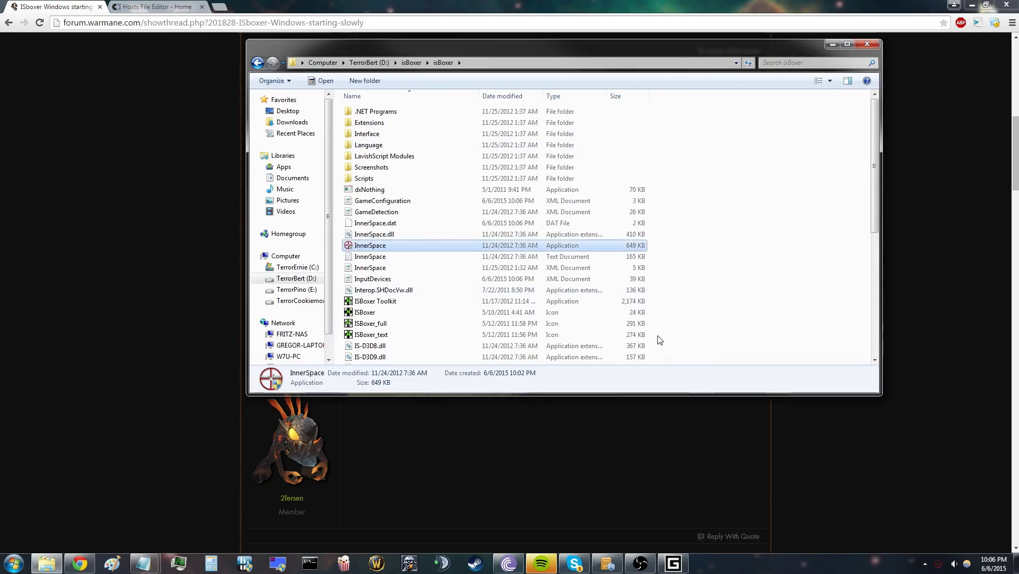
{"action": "right_click", "coordinate": [938, 564]}
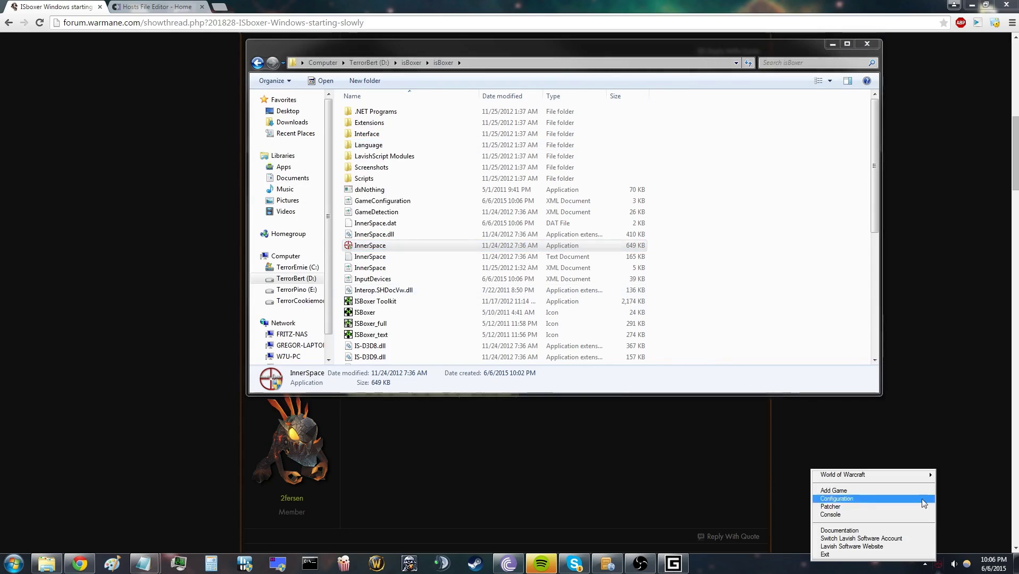
{"action": "left_click", "coordinate": [885, 492]}
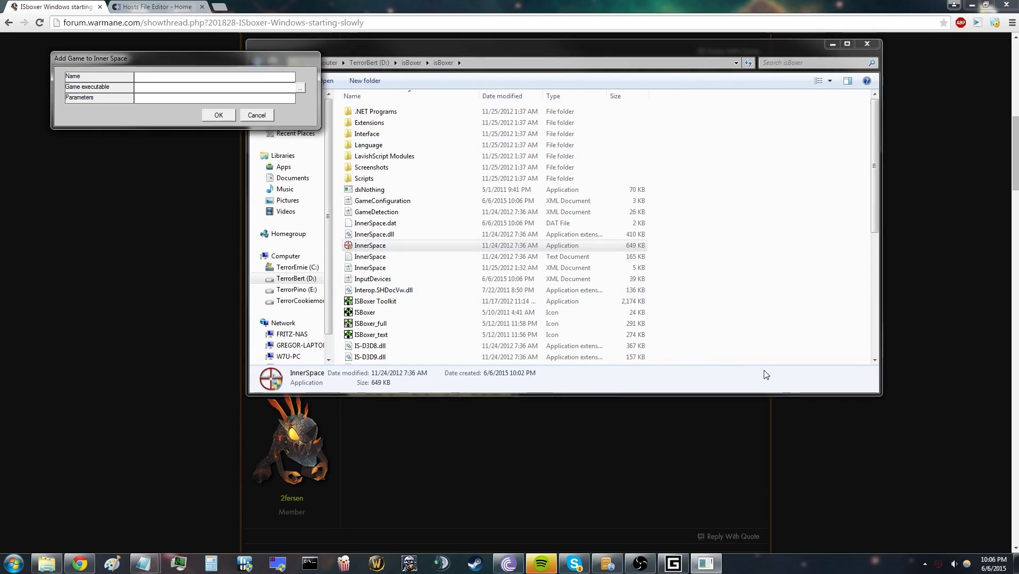
{"action": "left_click", "coordinate": [300, 88]}
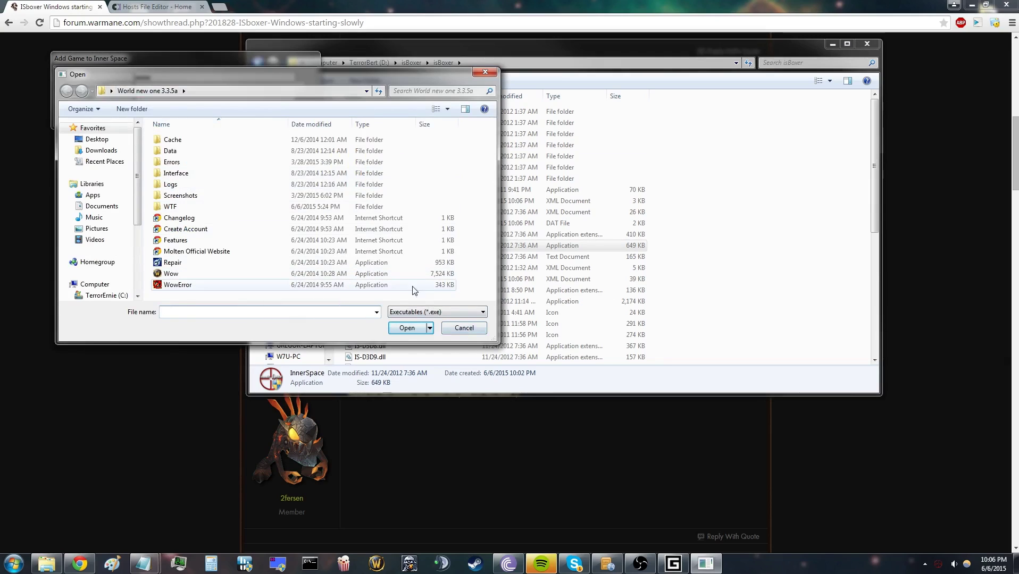
{"action": "left_click", "coordinate": [346, 273]}
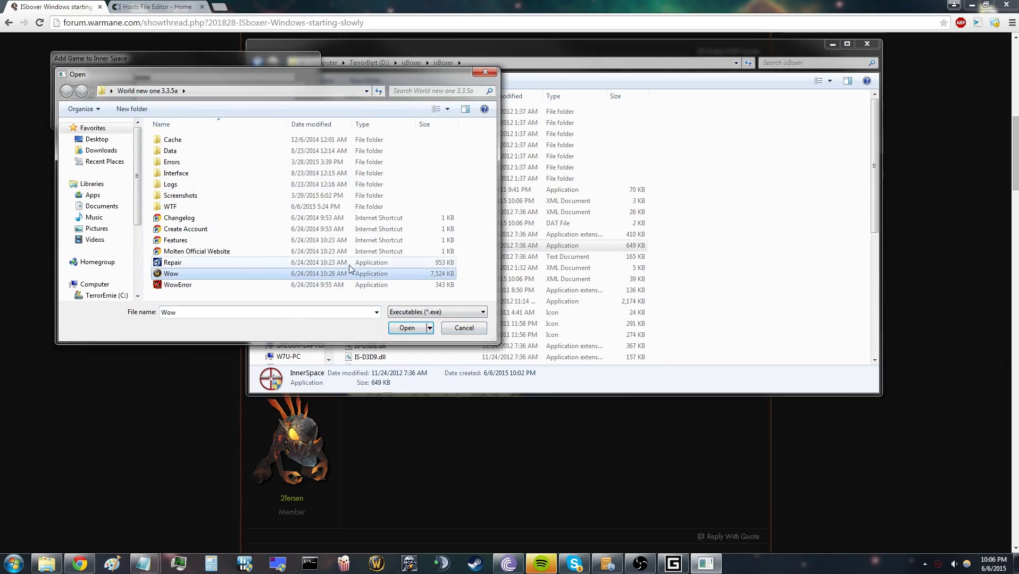
{"action": "left_click", "coordinate": [421, 327]}
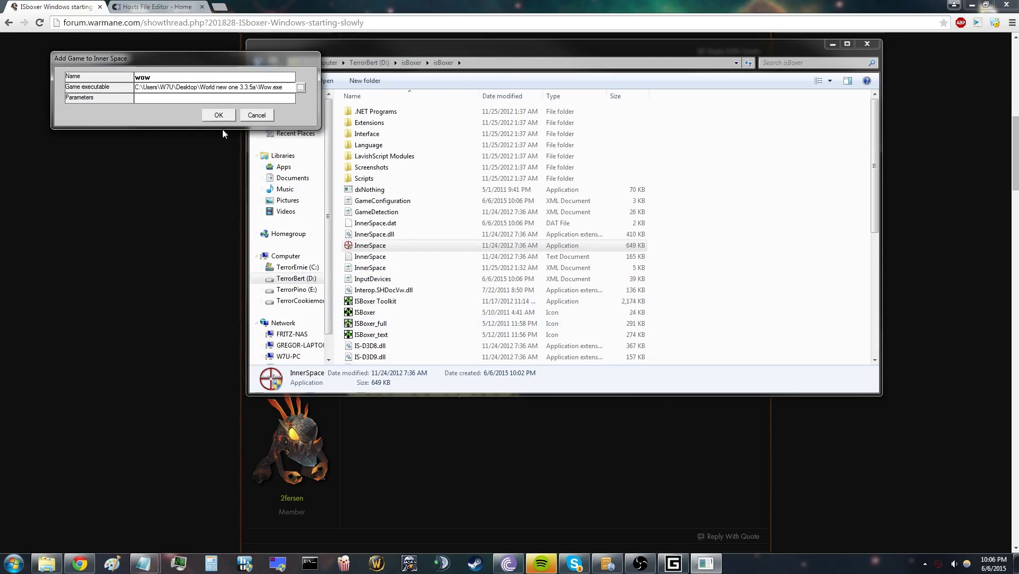
{"action": "left_click", "coordinate": [217, 116]}
Step: Launch ISBoxer Toolkit from the isBoxer folder and choose Remind me Later on the update notice
{"action": "right_click", "coordinate": [937, 564]}
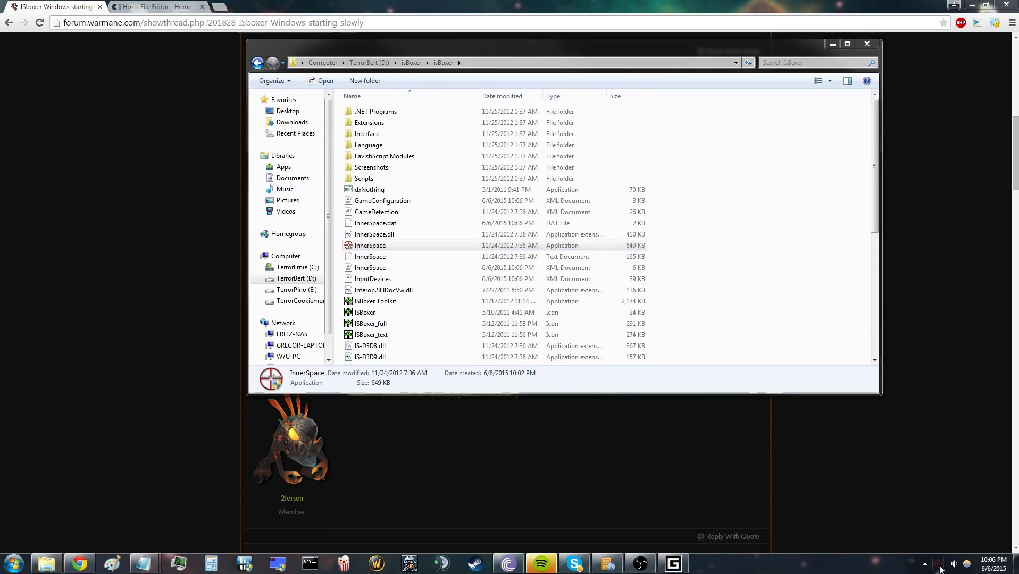
{"action": "mouse_move", "coordinate": [894, 481]}
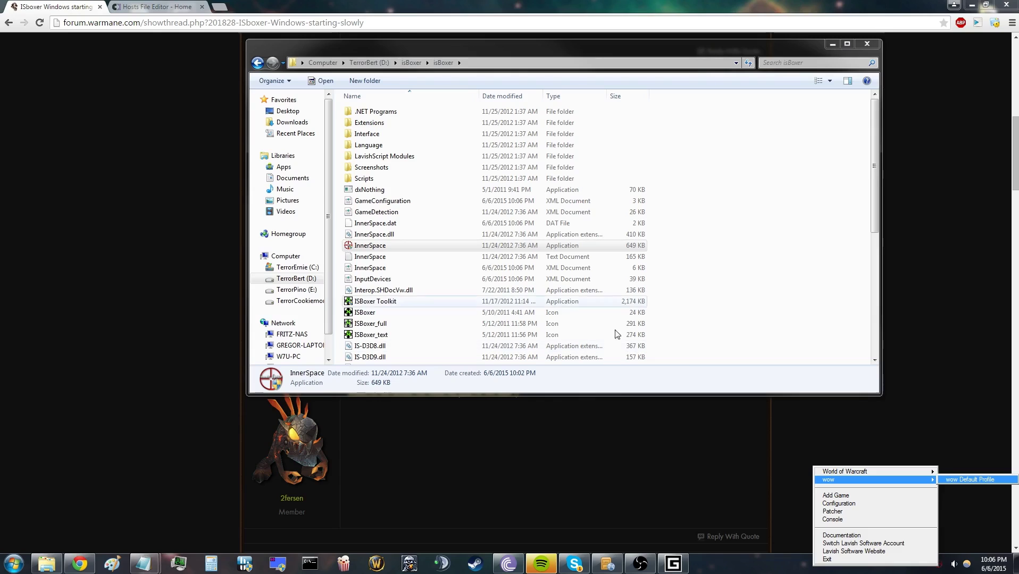
{"action": "left_click", "coordinate": [545, 305]}
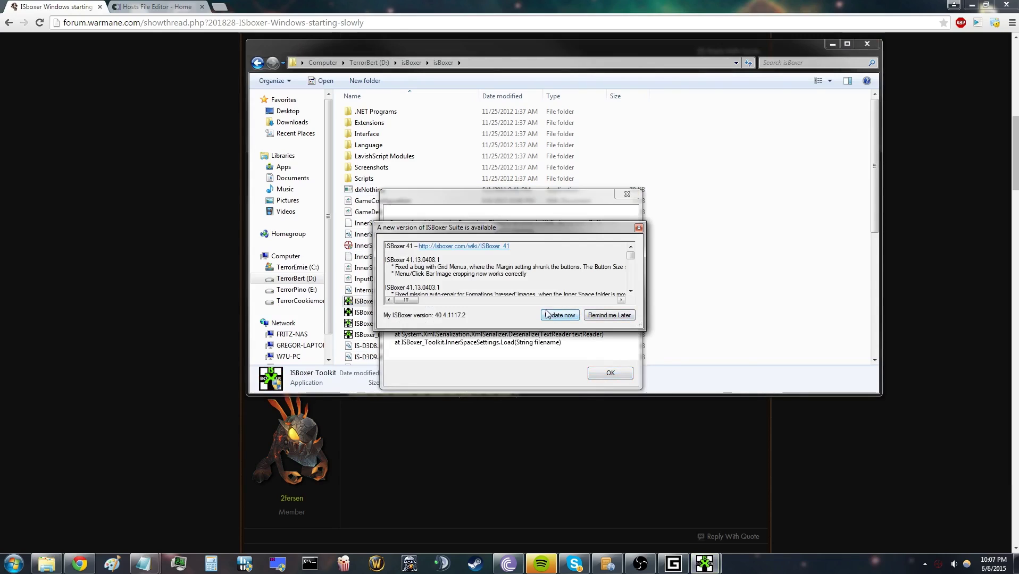
{"action": "left_click", "coordinate": [632, 319]}
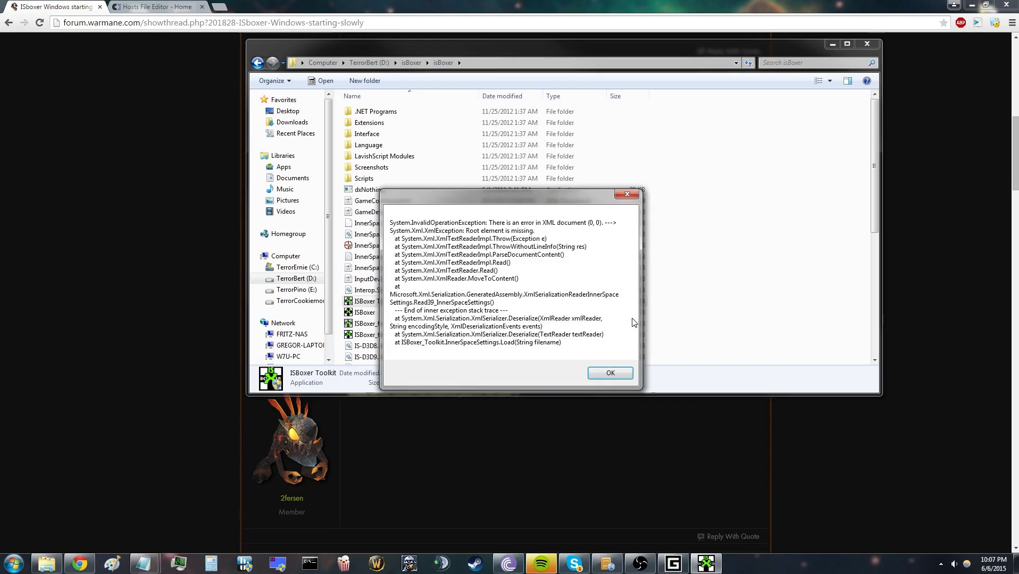
Step: Dismiss the XML error and maximize the ISBoxer Toolkit window
{"action": "left_click", "coordinate": [611, 373]}
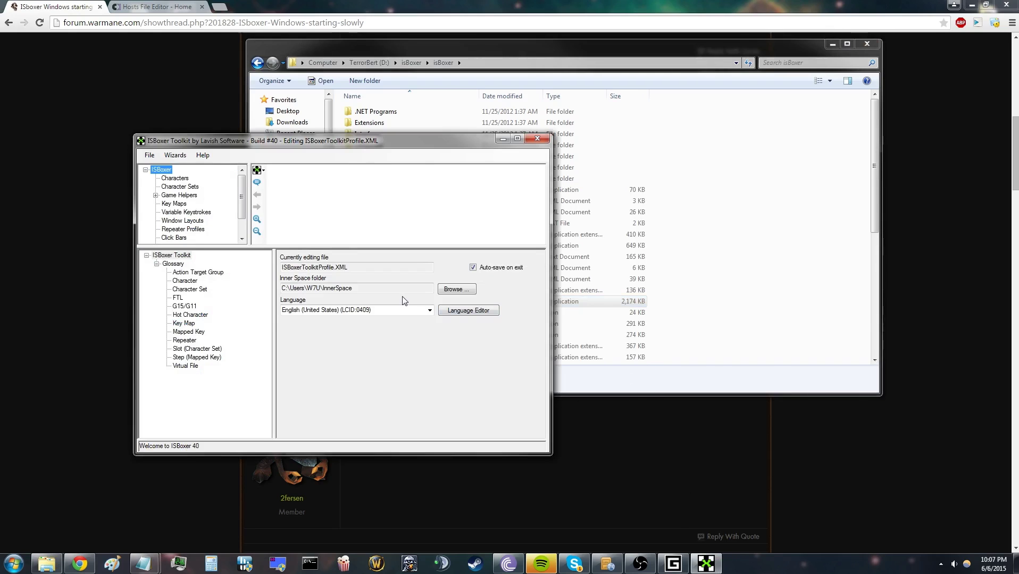
{"action": "left_click", "coordinate": [170, 155]}
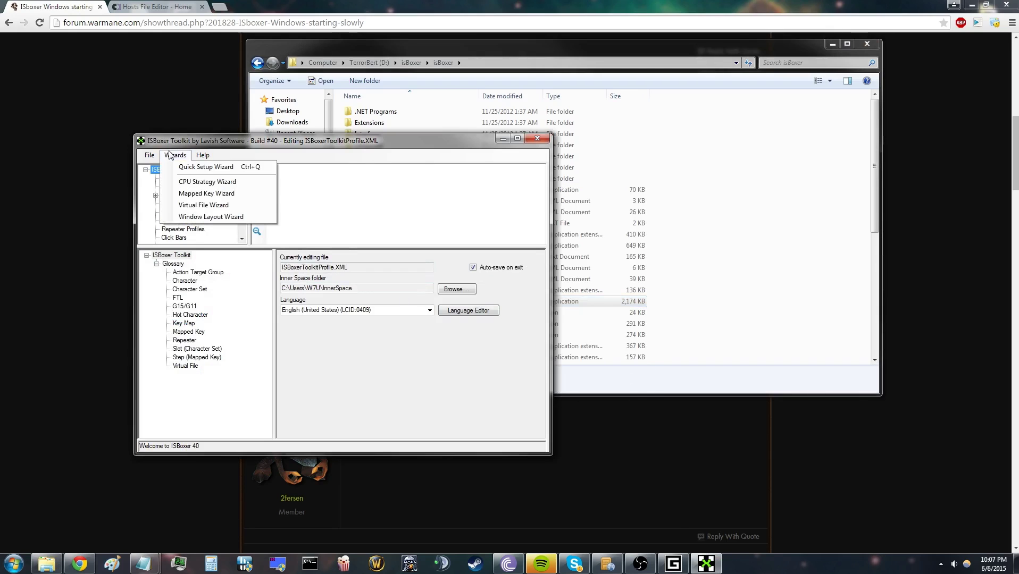
{"action": "left_click", "coordinate": [232, 154]}
{"action": "left_click", "coordinate": [517, 139]}
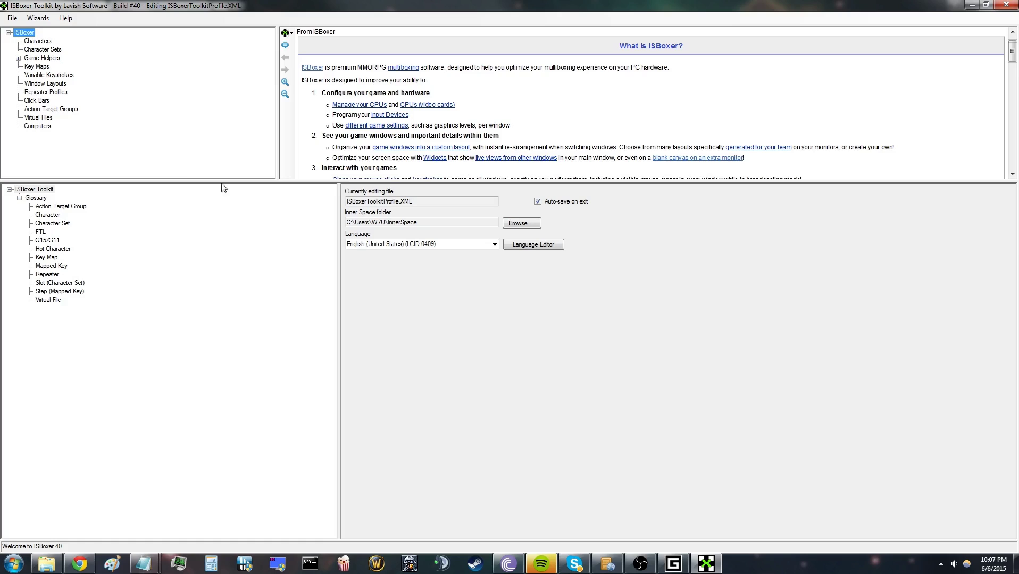
Step: Browse the Characters, Repeater Profiles and World of Warcraft helper entries, then open Quick Setup Wizard
{"action": "left_click", "coordinate": [42, 110]}
{"action": "left_click", "coordinate": [46, 92]}
{"action": "left_click", "coordinate": [38, 41]}
{"action": "left_click", "coordinate": [18, 58]}
{"action": "left_click", "coordinate": [36, 66]}
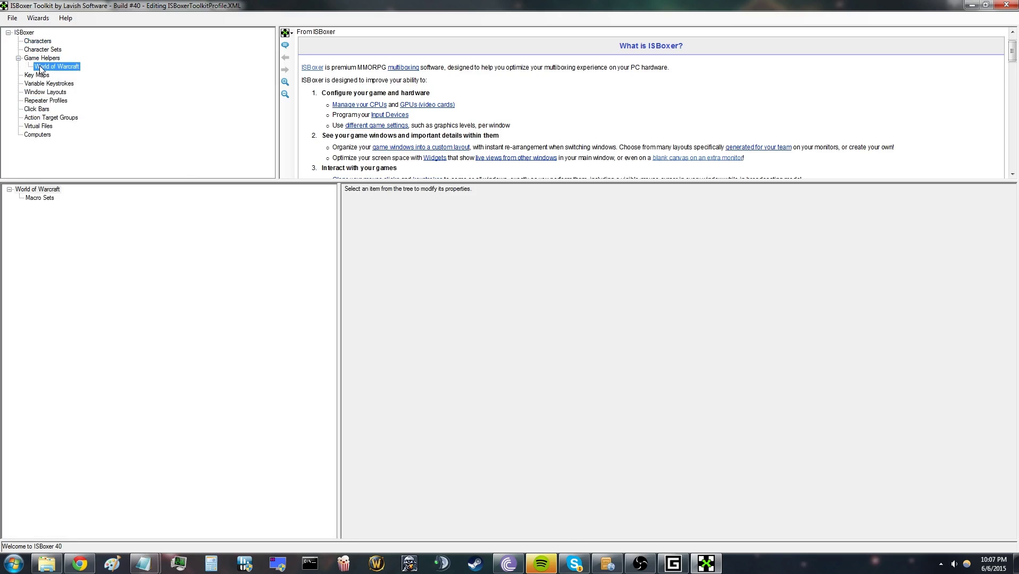
{"action": "left_click", "coordinate": [19, 58]}
{"action": "left_click", "coordinate": [32, 42]}
{"action": "left_click", "coordinate": [38, 19]}
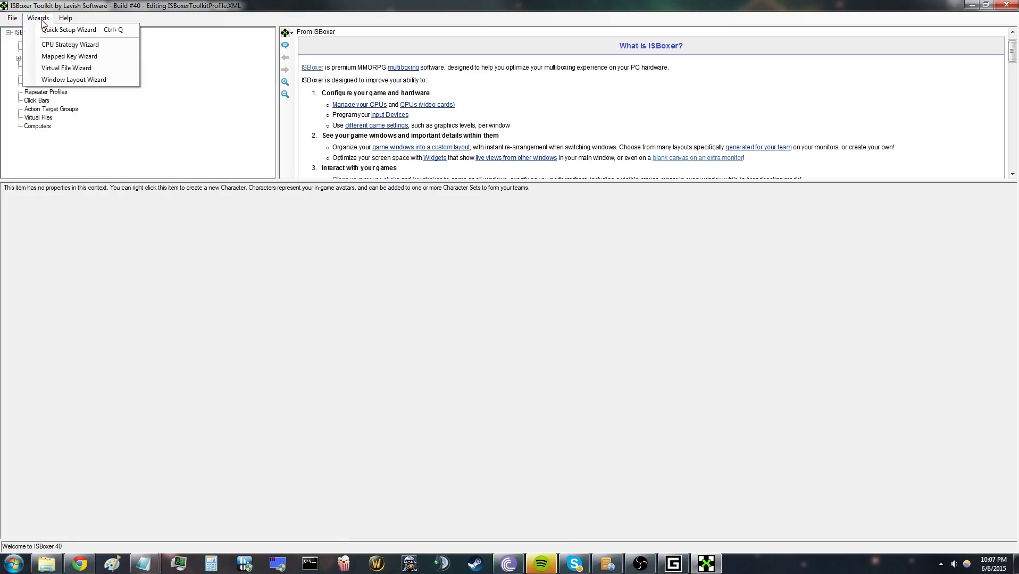
Step: Start the Quick Setup Wizard and choose World of Warcraft as the game
{"action": "left_click", "coordinate": [56, 33]}
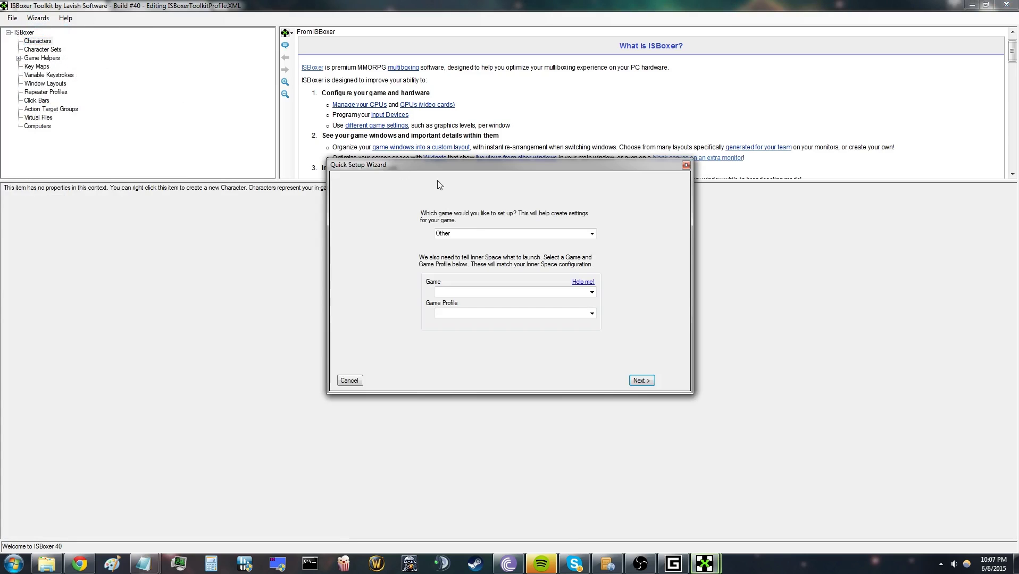
{"action": "left_click", "coordinate": [591, 234]}
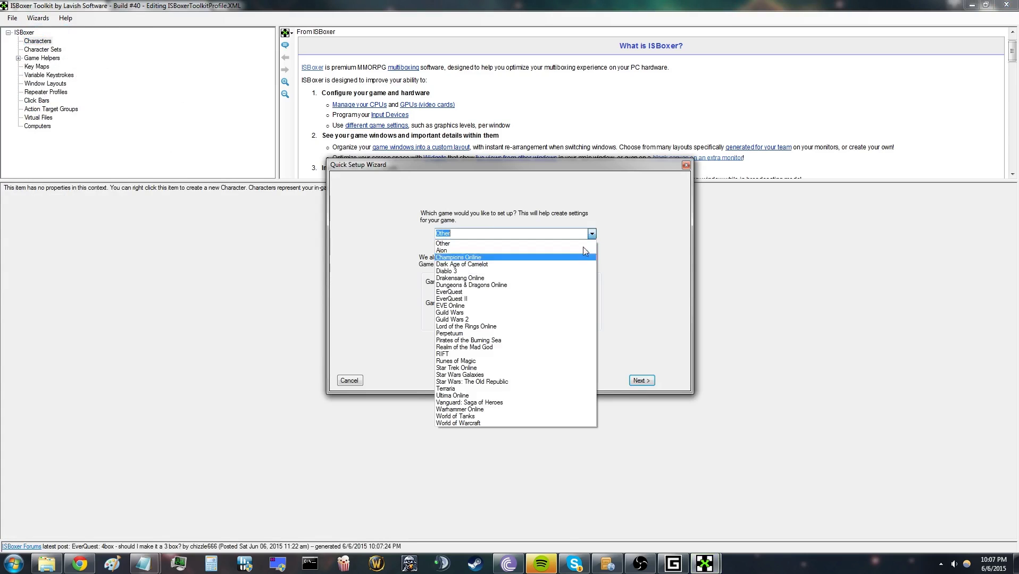
{"action": "left_click", "coordinate": [490, 423]}
{"action": "left_click", "coordinate": [591, 293]}
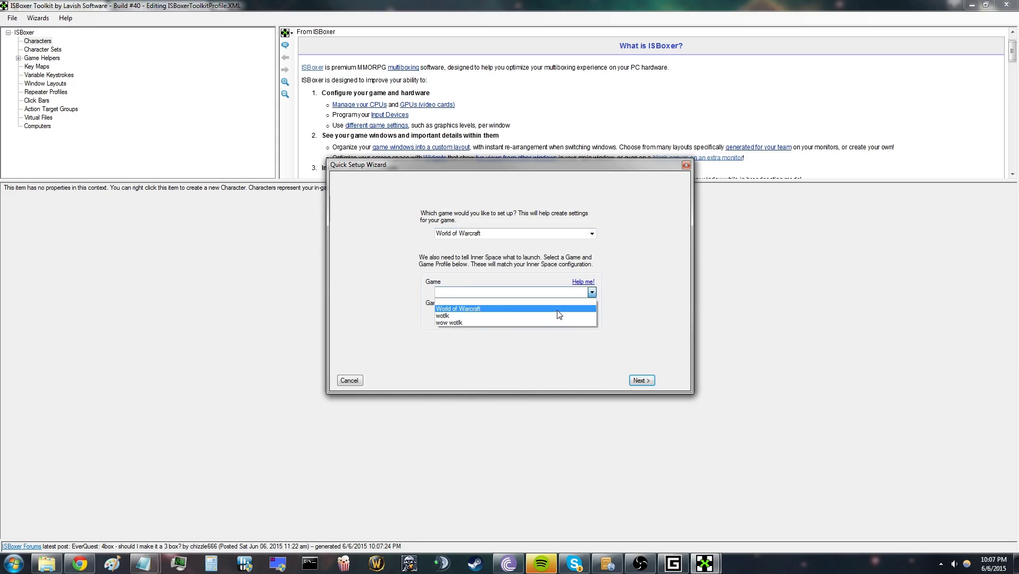
Step: Check Inner Space's game names, then select game wotlk with the wotlk Default Profile
{"action": "left_click", "coordinate": [940, 564]}
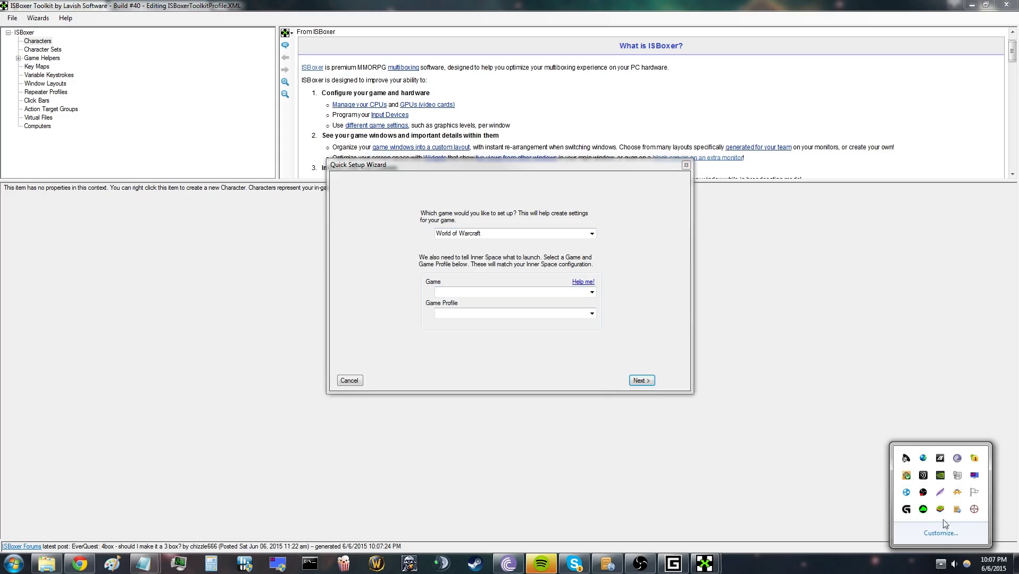
{"action": "right_click", "coordinate": [971, 511]}
{"action": "mouse_move", "coordinate": [885, 425]}
{"action": "left_click", "coordinate": [591, 292]}
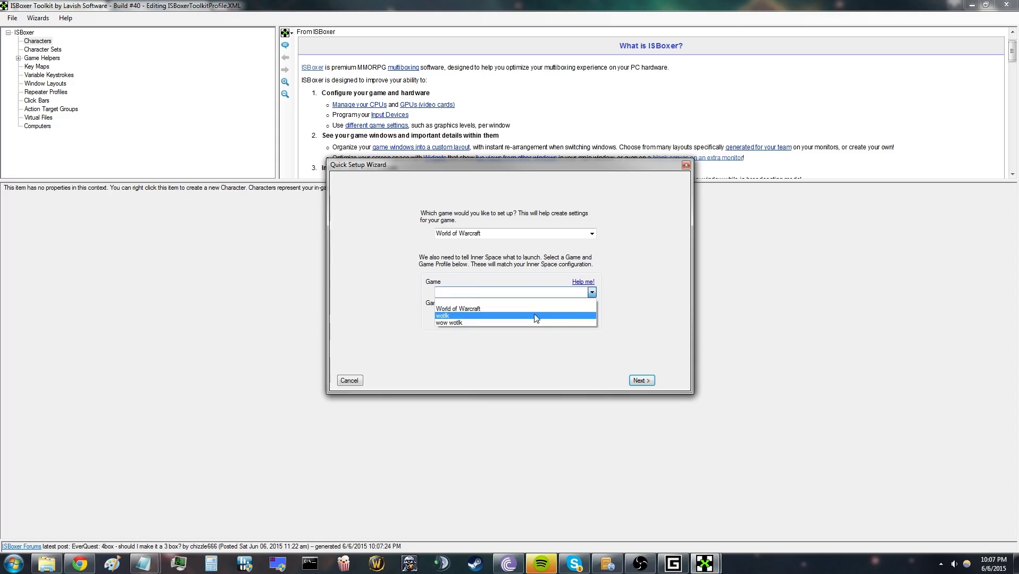
{"action": "left_click", "coordinate": [535, 316]}
{"action": "left_click", "coordinate": [592, 314]}
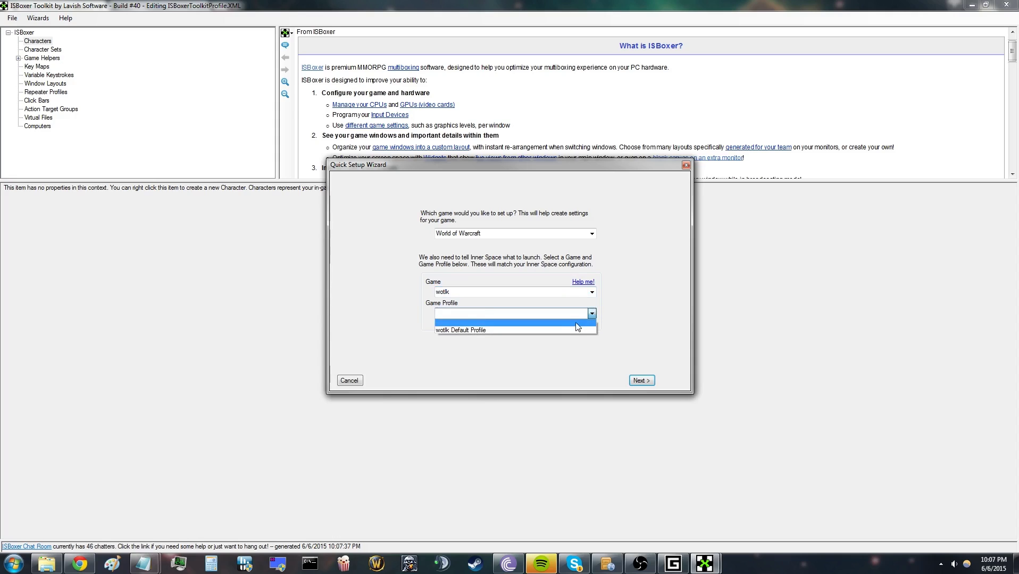
{"action": "left_click", "coordinate": [571, 329]}
Step: Advance past the Battle.net and character pages and enter the team name
{"action": "left_click", "coordinate": [642, 380]}
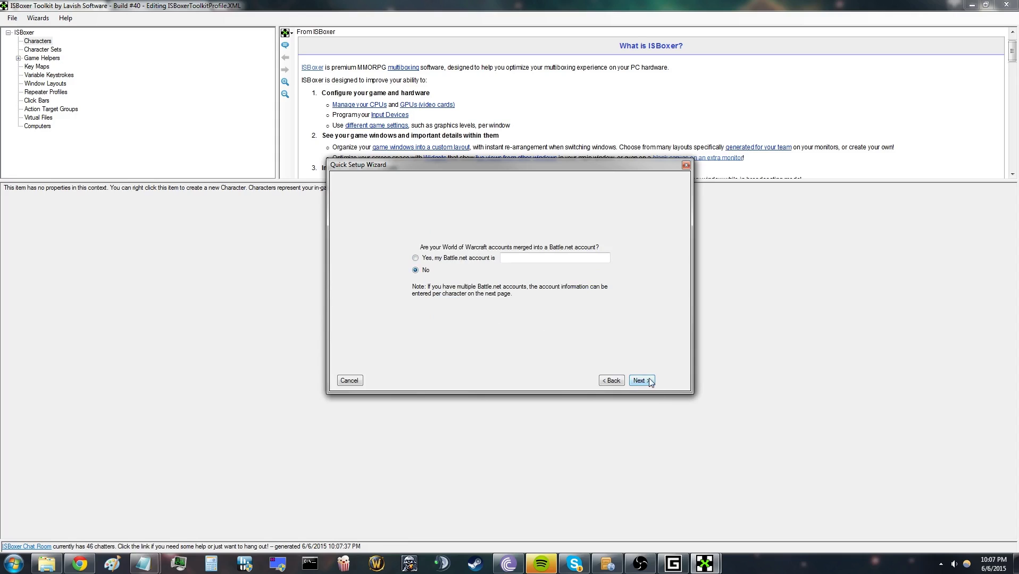
{"action": "left_click", "coordinate": [644, 382]}
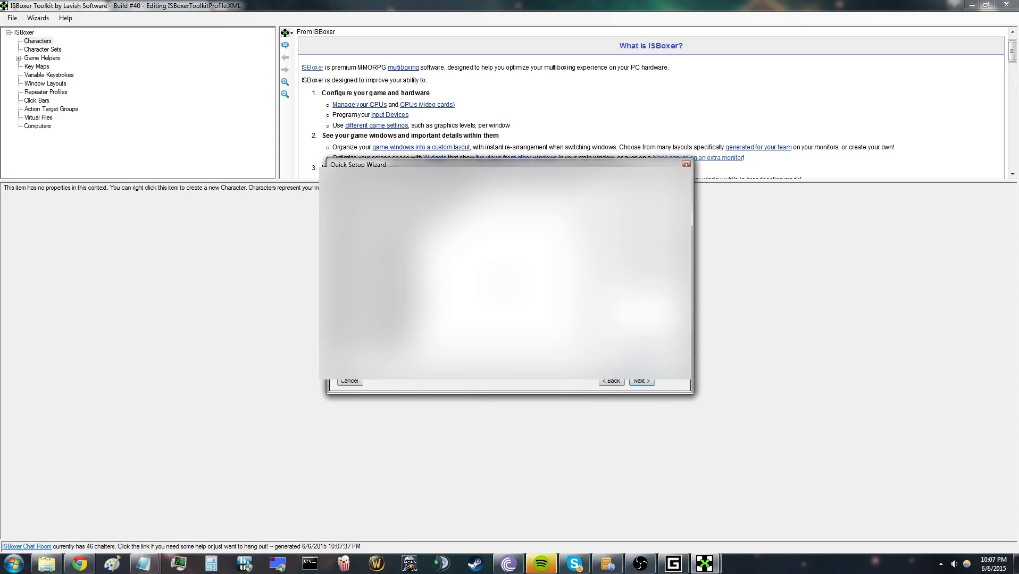
{"action": "left_click", "coordinate": [611, 381]}
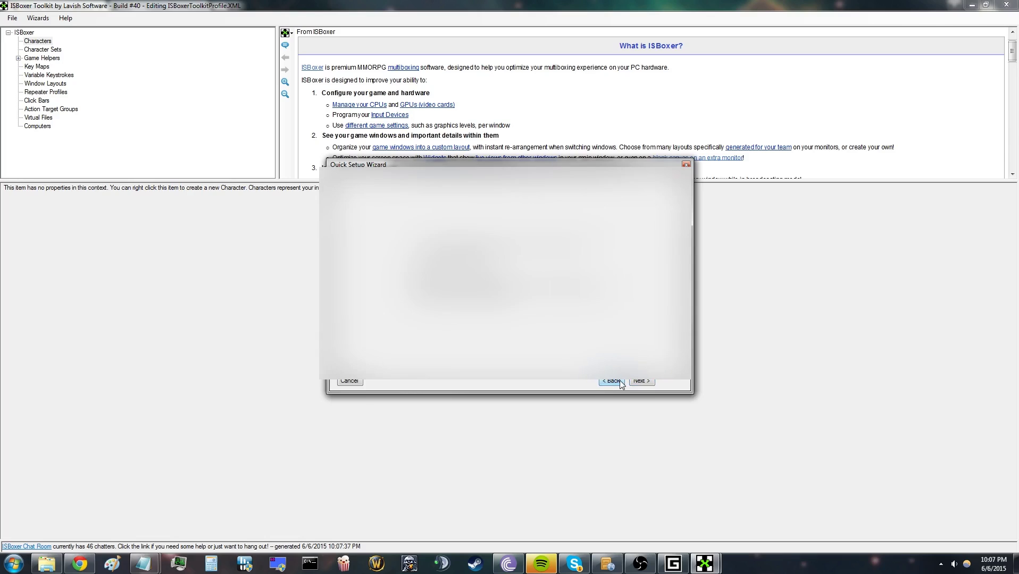
{"action": "left_click", "coordinate": [635, 382]}
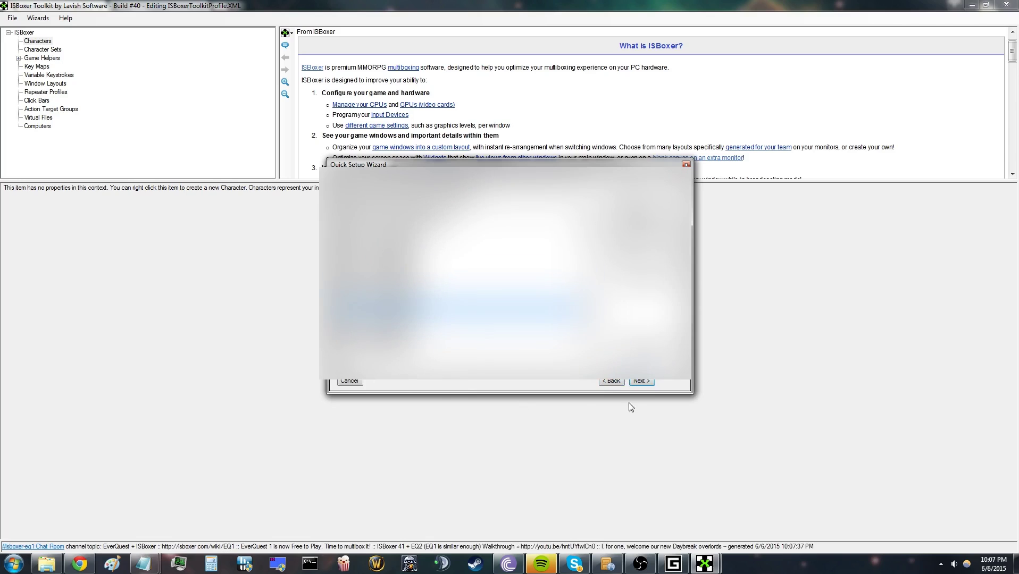
{"action": "left_click", "coordinate": [641, 381]}
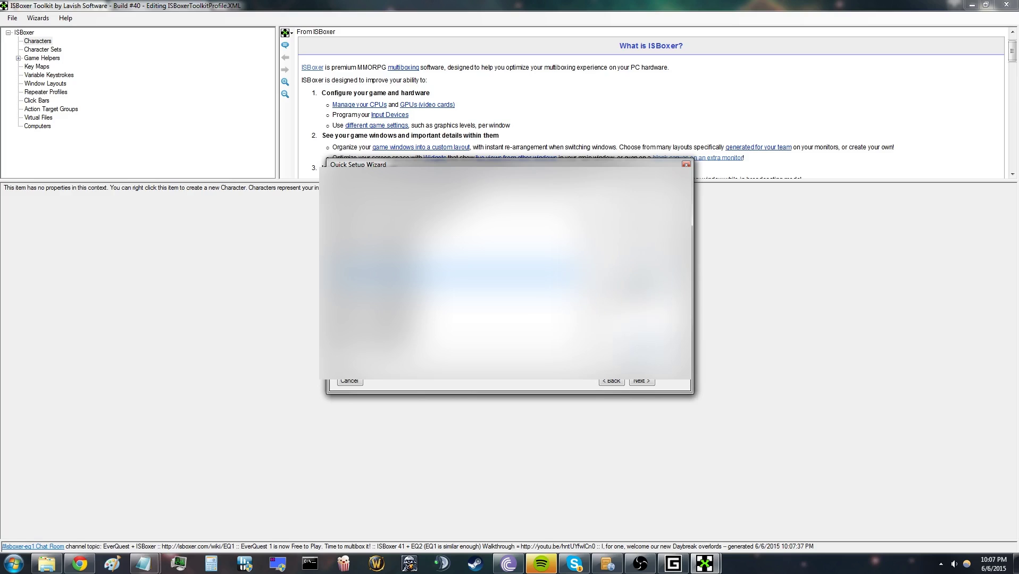
{"action": "left_click", "coordinate": [642, 381]}
{"action": "type", "text": "welcome"}
{"action": "left_click", "coordinate": [641, 381]}
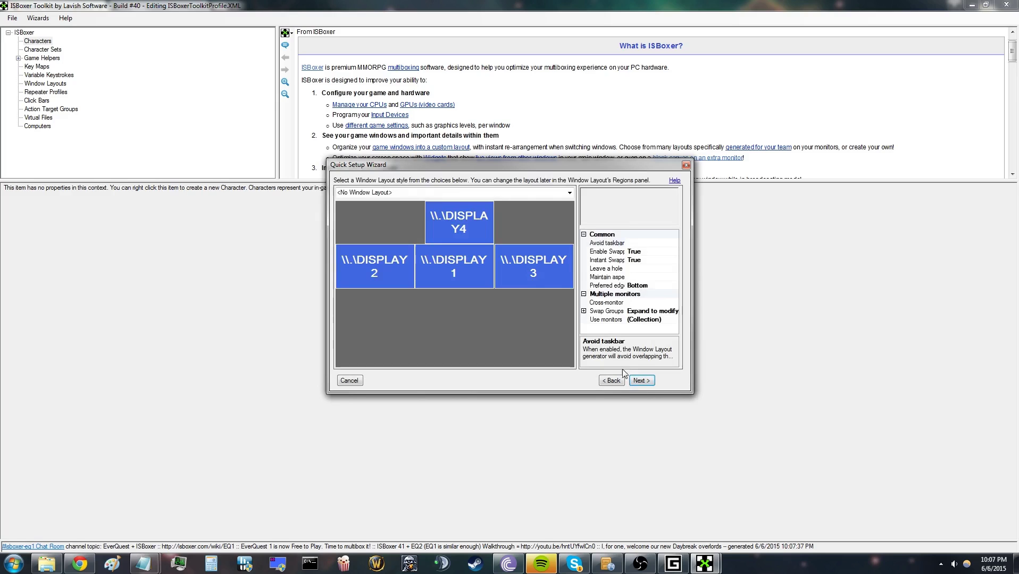
Step: Choose the 'Multi-monitor on DISPLAY1 and DISPLAY2' layout and advance to the key-mapping options
{"action": "left_click", "coordinate": [569, 195]}
{"action": "left_click", "coordinate": [510, 235]}
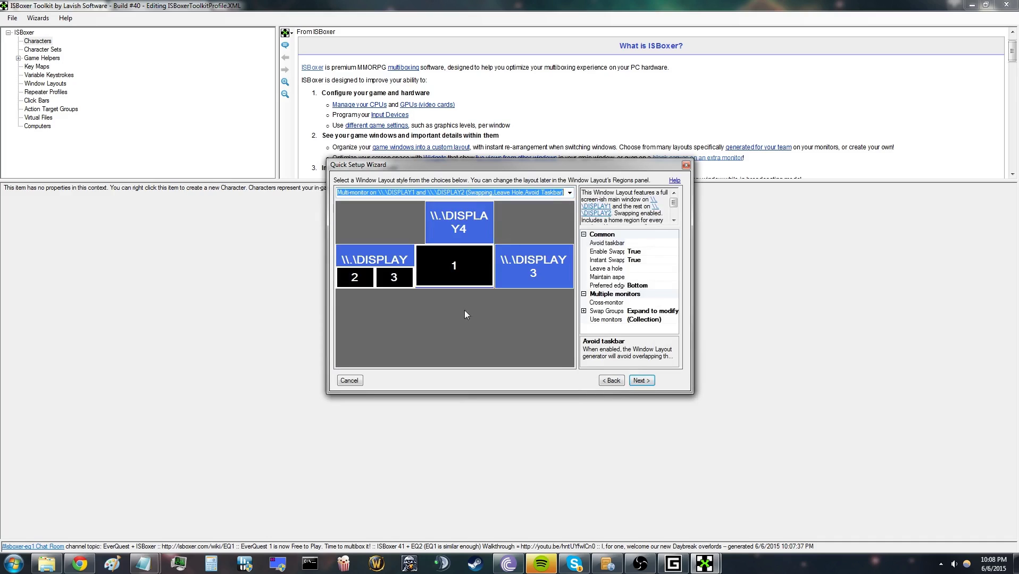
{"action": "left_click", "coordinate": [643, 382]}
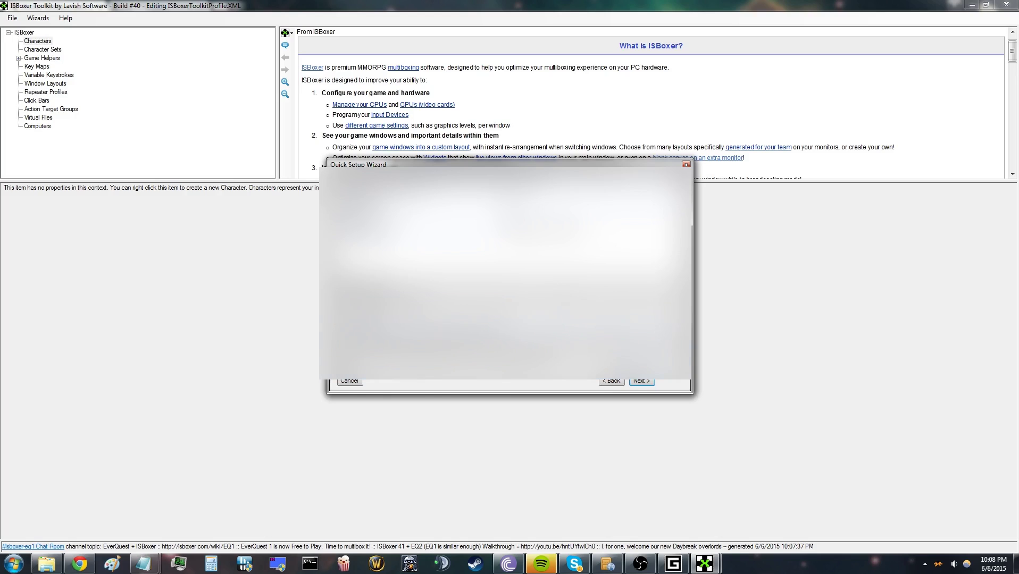
{"action": "left_click", "coordinate": [638, 382]}
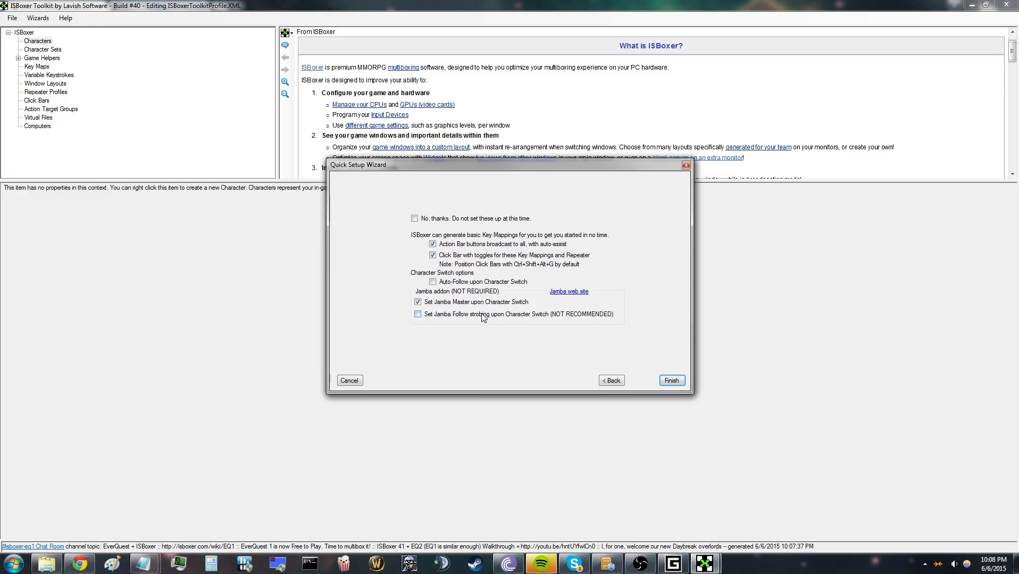
Step: Finish the wizard and launch the WoW Default Profile from the Inner Space tray menu
{"action": "left_click", "coordinate": [671, 380]}
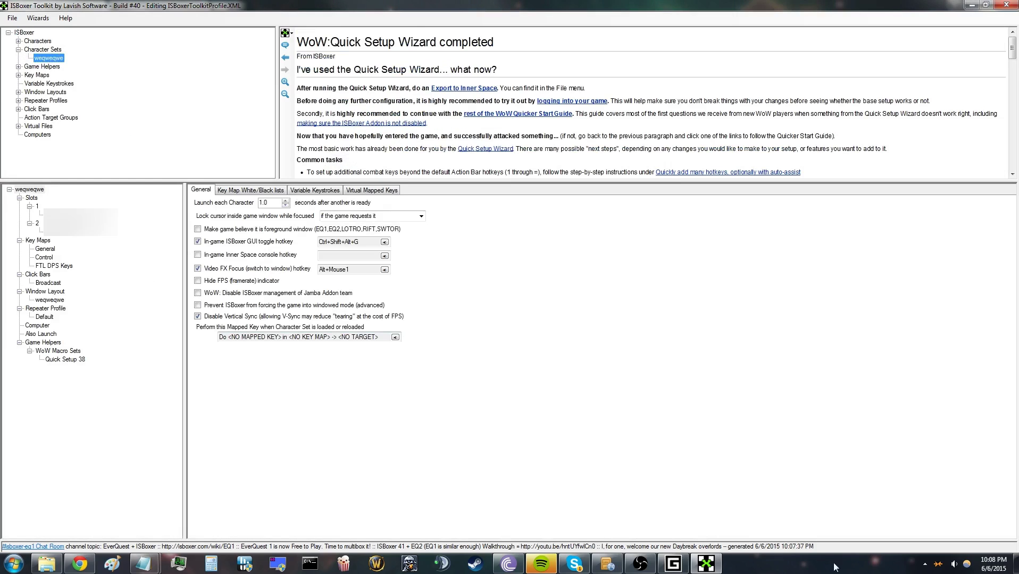
{"action": "left_click", "coordinate": [925, 564]}
{"action": "right_click", "coordinate": [973, 511]}
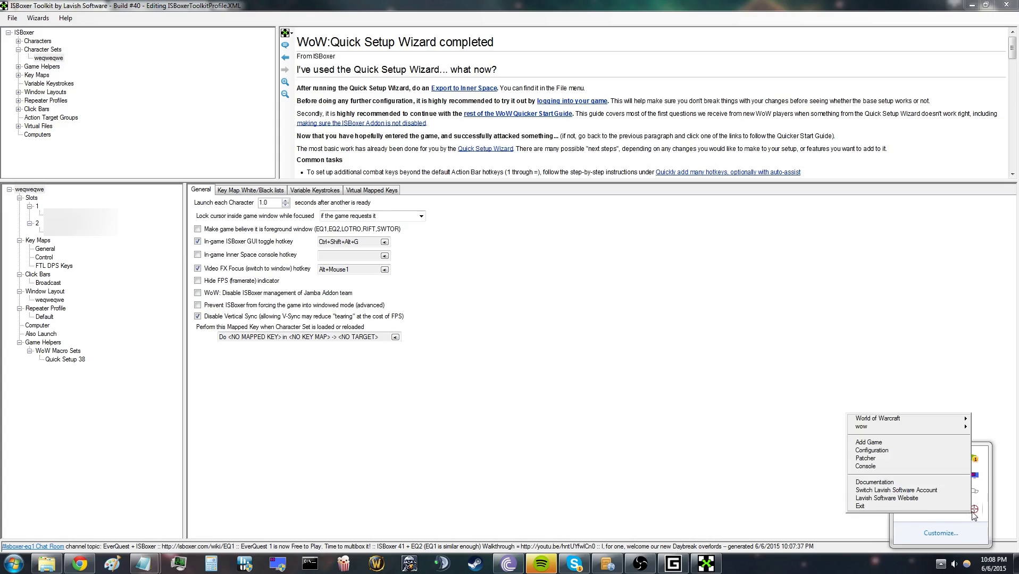
{"action": "mouse_move", "coordinate": [906, 419]}
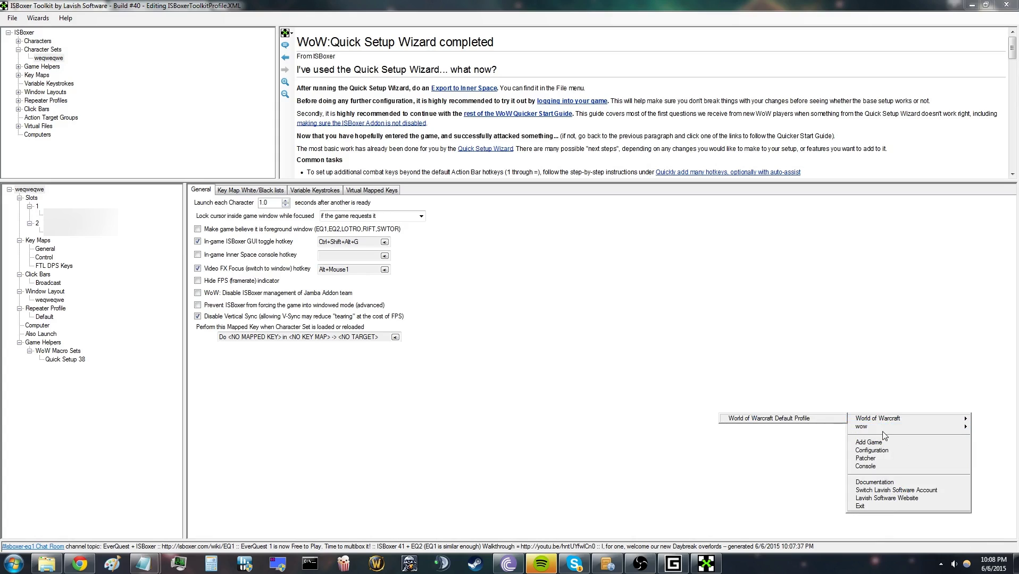
{"action": "left_click", "coordinate": [829, 426]}
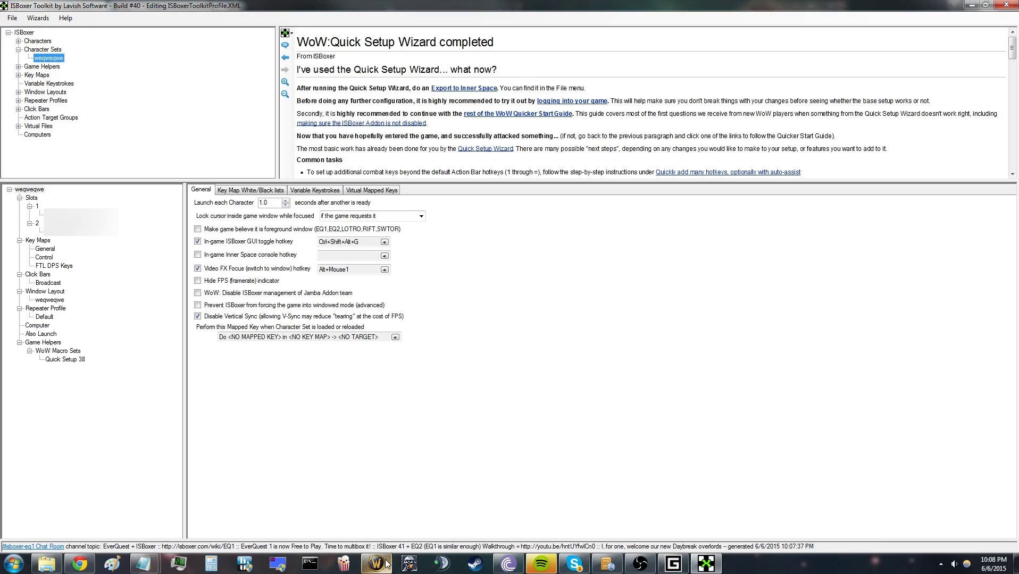
Step: Display the weqweqwe character set's settings under Character Sets
{"action": "mouse_move", "coordinate": [386, 567]}
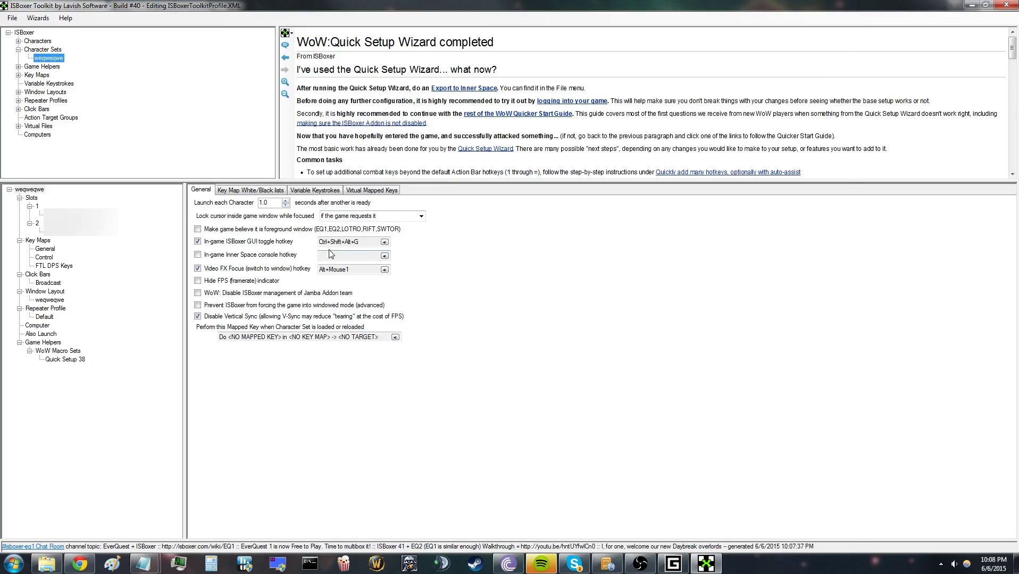
{"action": "left_click", "coordinate": [59, 56]}
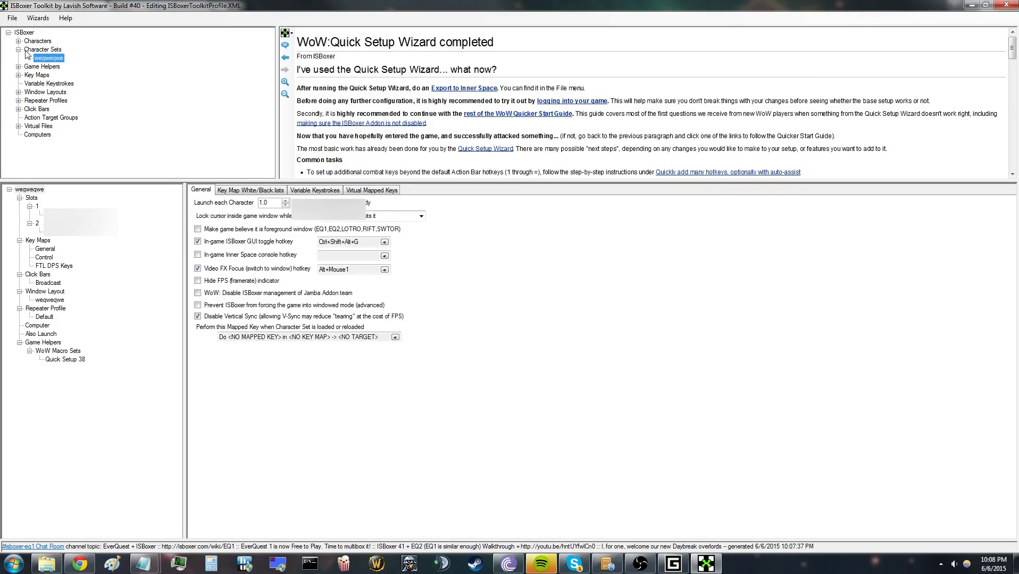
{"action": "left_click", "coordinate": [18, 50]}
{"action": "left_click", "coordinate": [18, 41]}
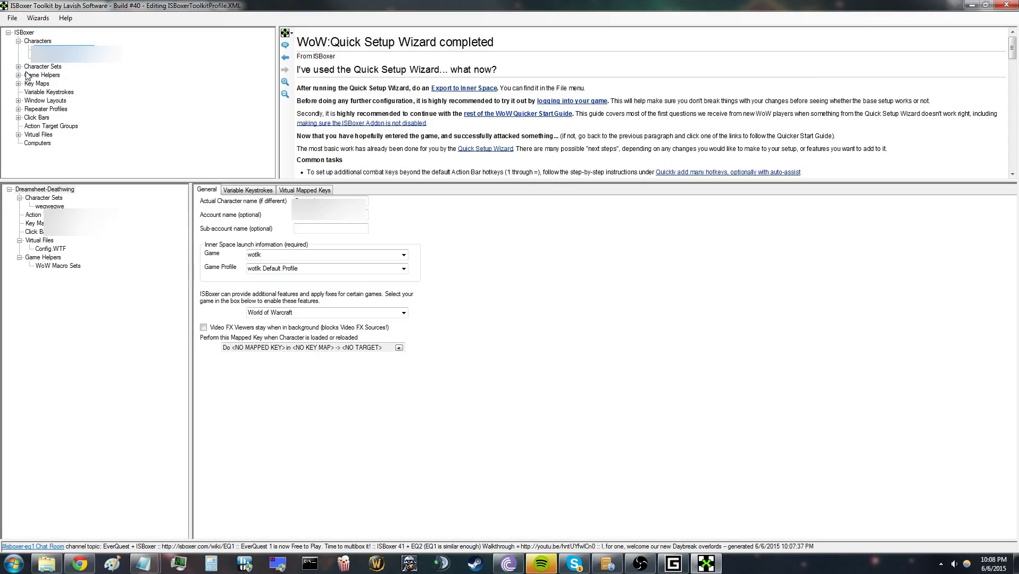
{"action": "left_click", "coordinate": [18, 66]}
{"action": "left_click", "coordinate": [59, 75]}
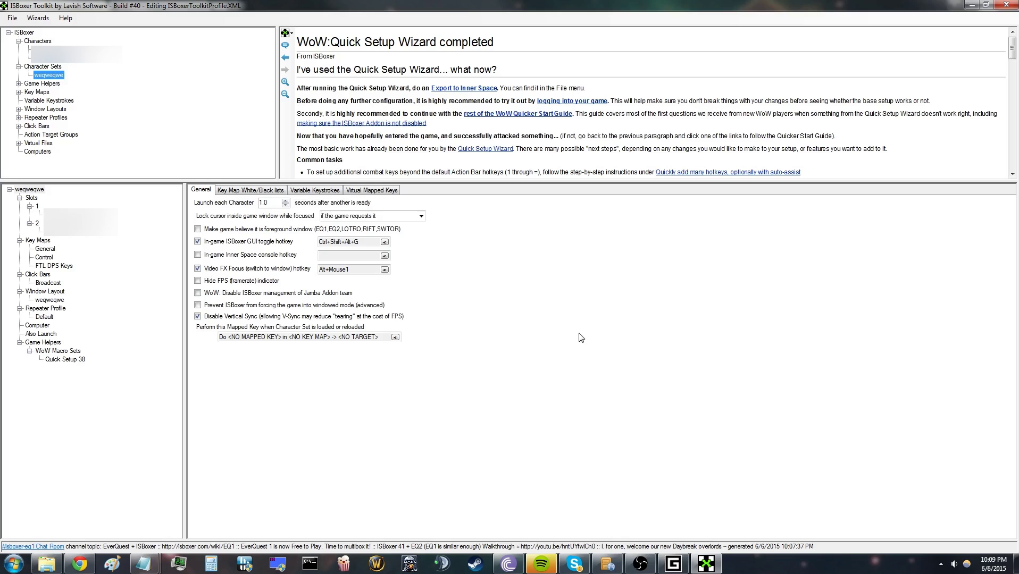